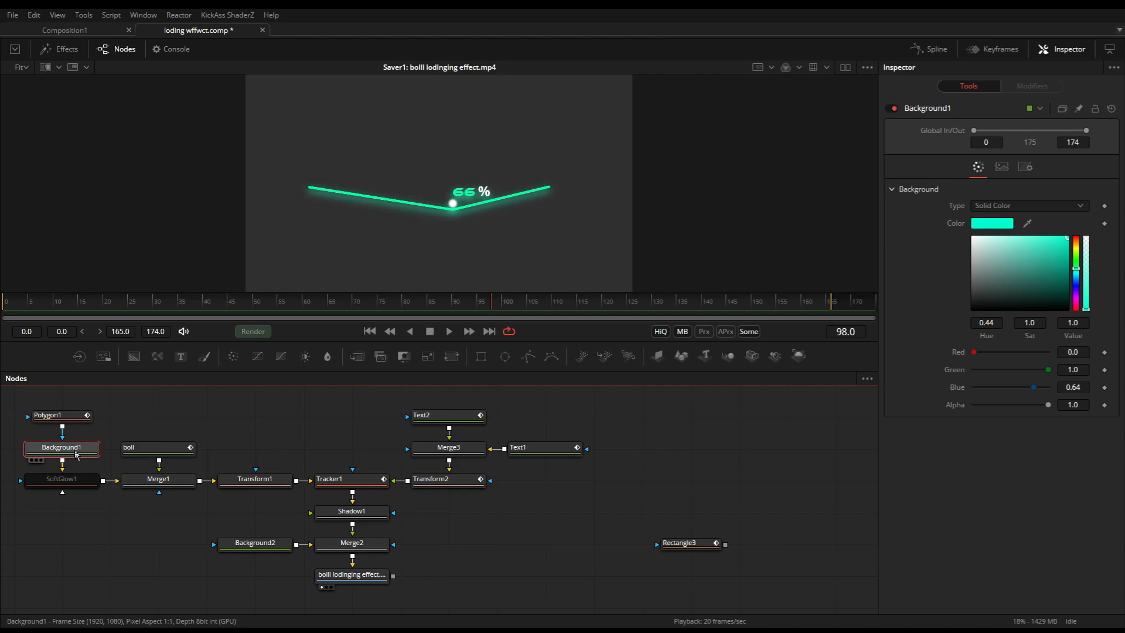
# View Background1 and play its bending line animation, with the path and keyframed points of Polygon1 shown for inspection
pyautogui.press('1')
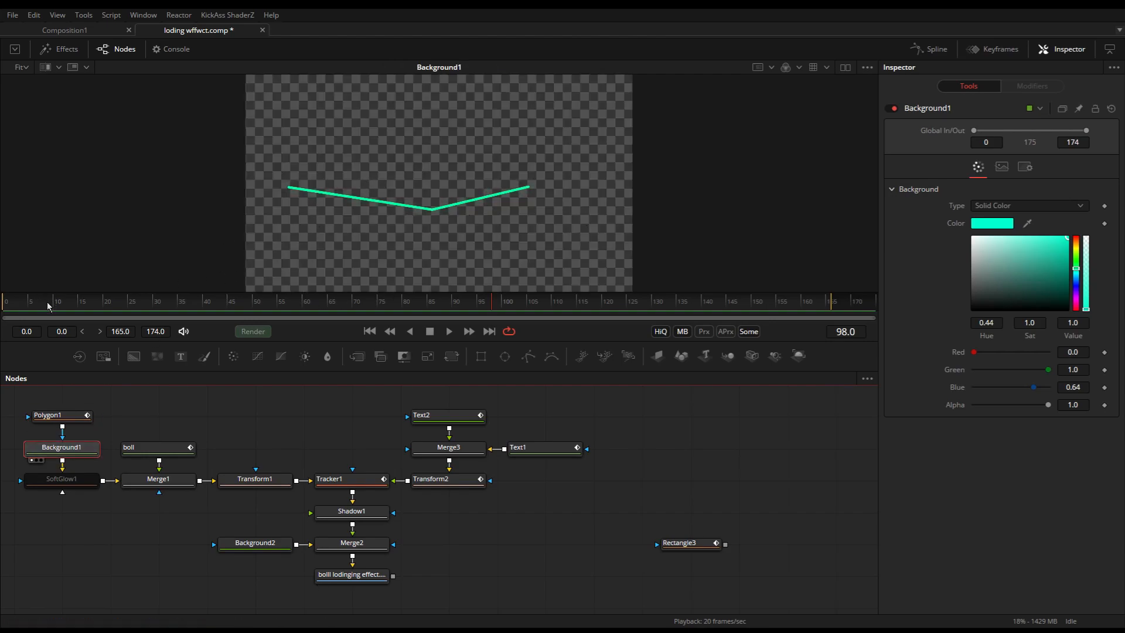
pyautogui.click(2, 309)
pyautogui.click(449, 331)
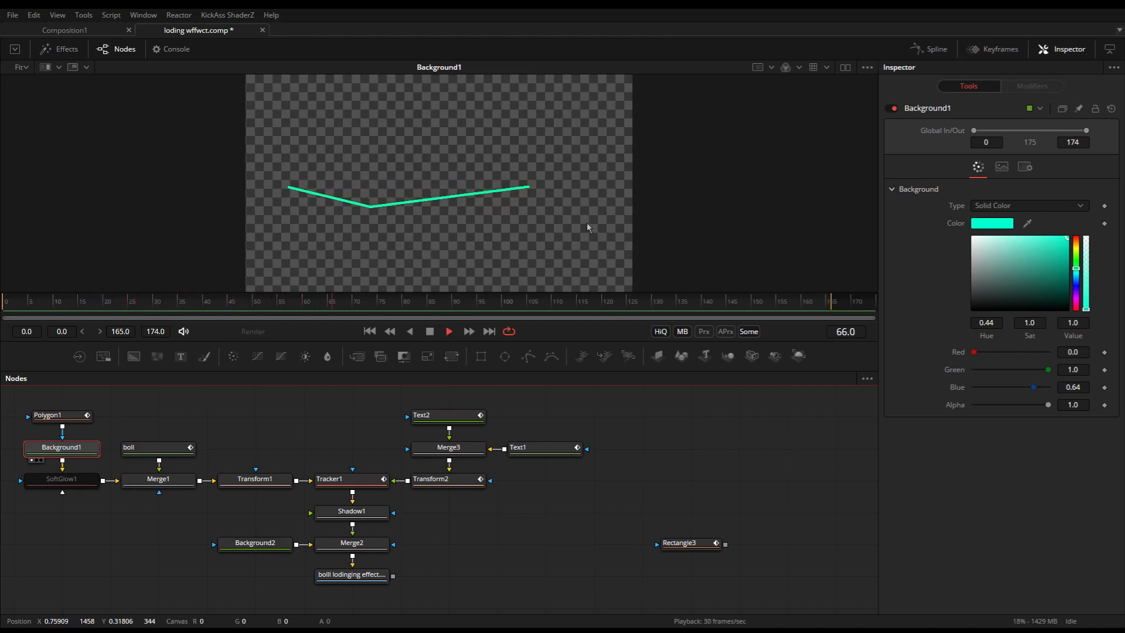
pyautogui.click(430, 337)
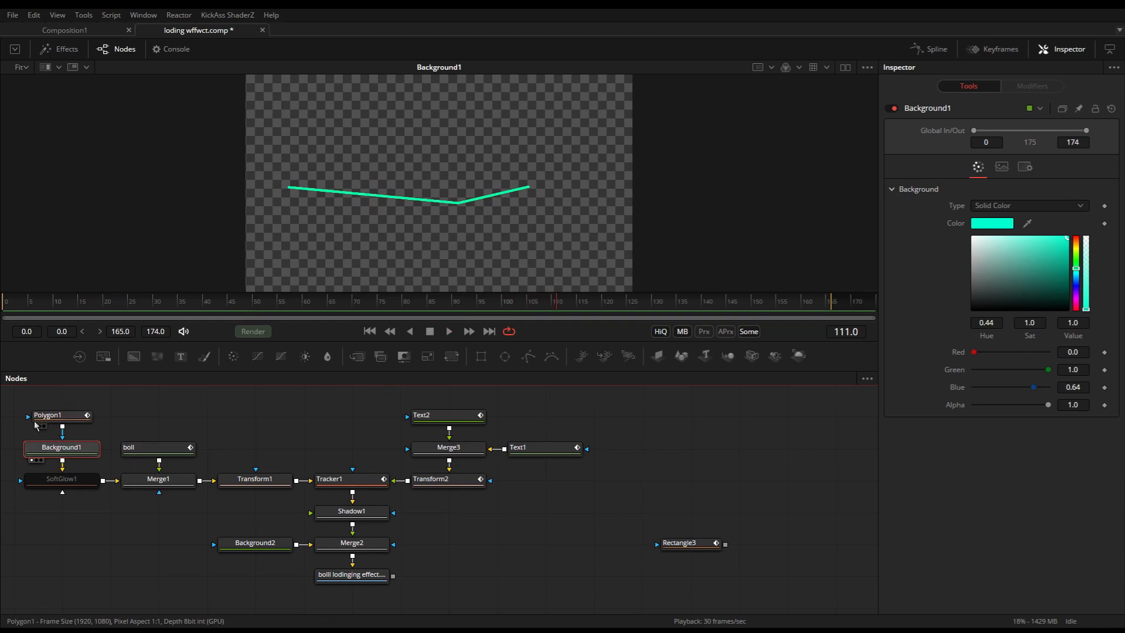
pyautogui.click(59, 422)
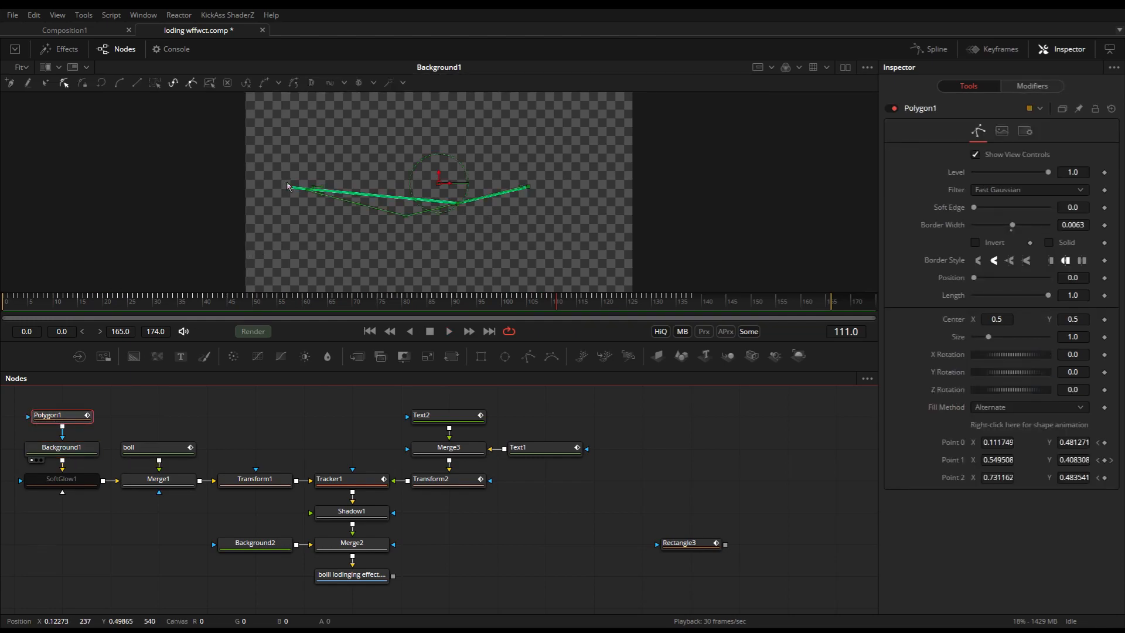
pyautogui.click(450, 332)
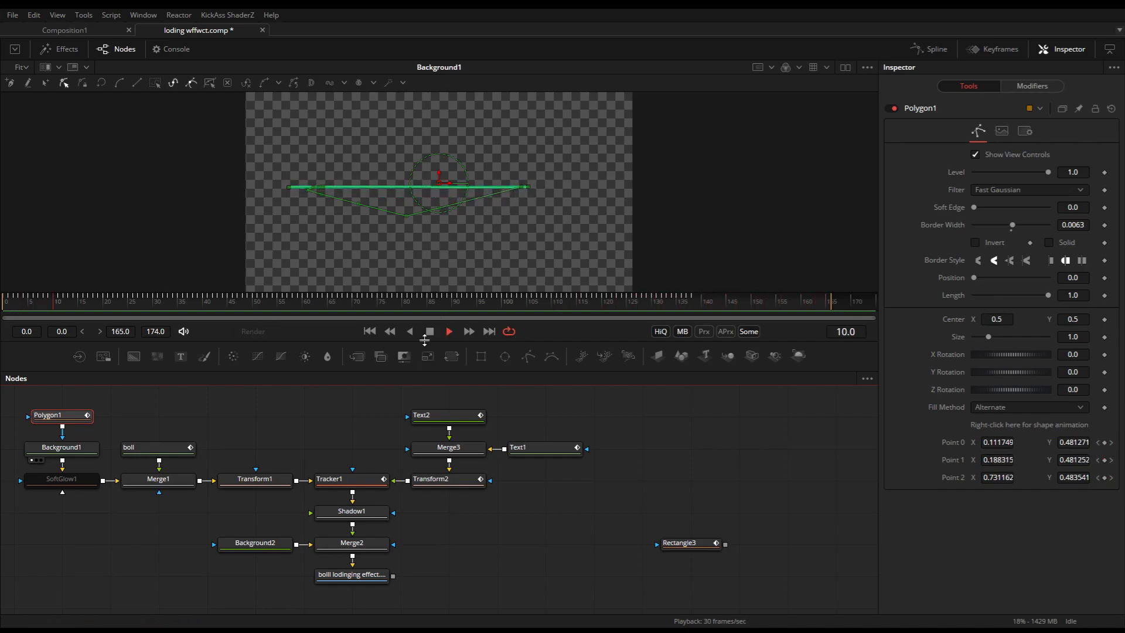
pyautogui.click(429, 334)
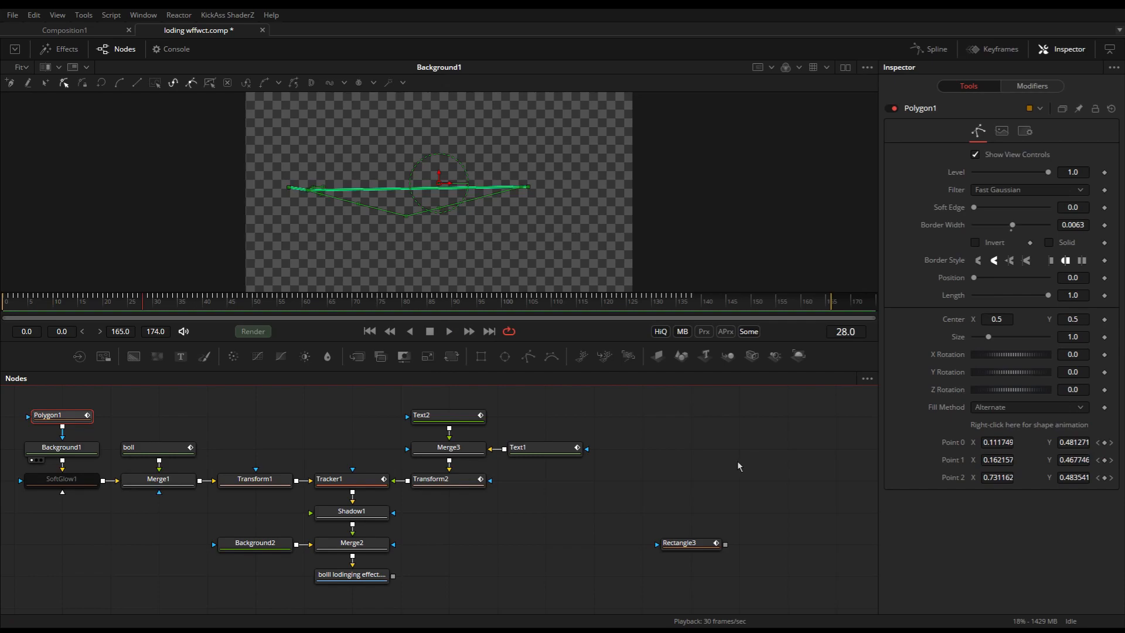
# Add a new Background node in the empty area, mask it with a Polygon, and view the background
pyautogui.click(694, 447)
pyautogui.moveTo(693, 446)
pyautogui.mouseDown()
pyautogui.moveTo(715, 432)
pyautogui.moveTo(696, 437)
pyautogui.mouseUp()
pyautogui.moveTo(134, 357); pyautogui.dragTo(725, 446)
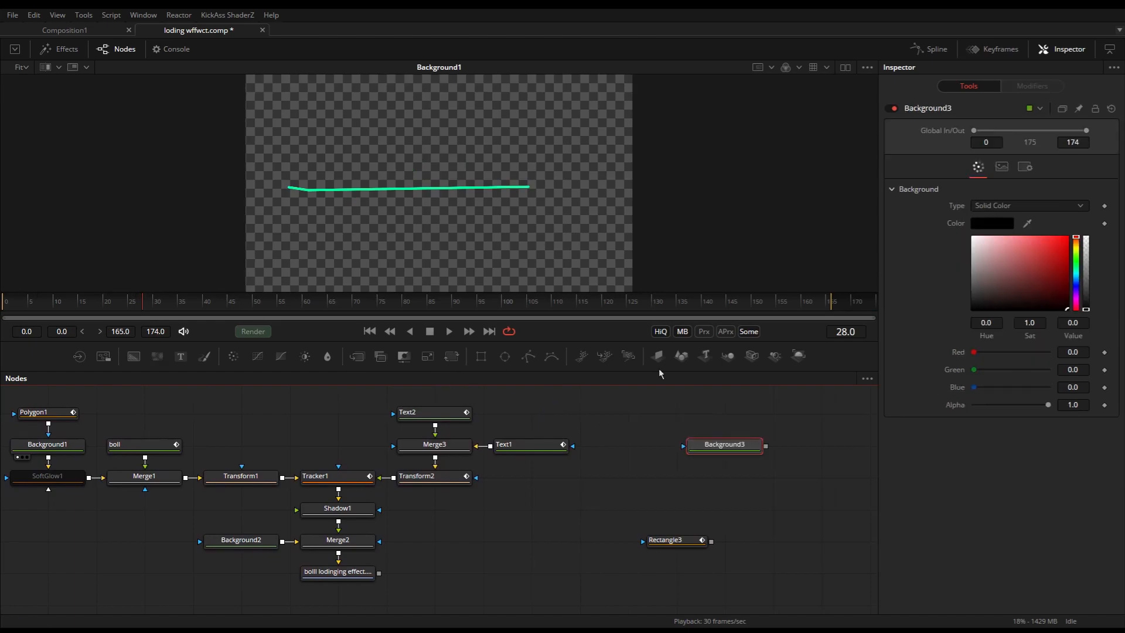
pyautogui.click(528, 355)
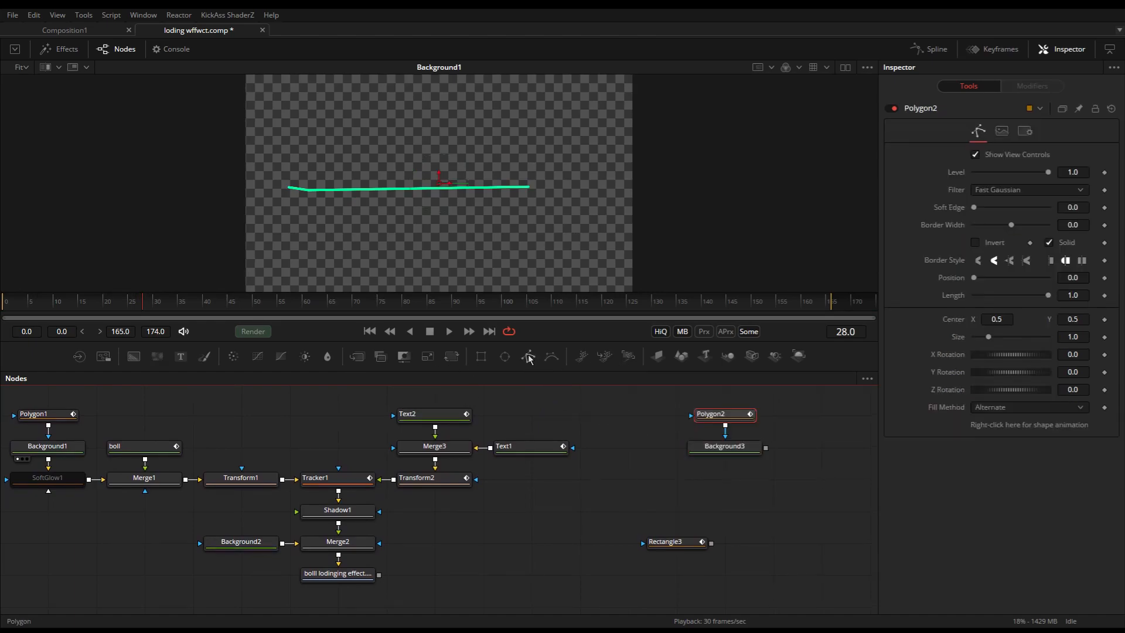
pyautogui.click(741, 450)
pyautogui.press('1')
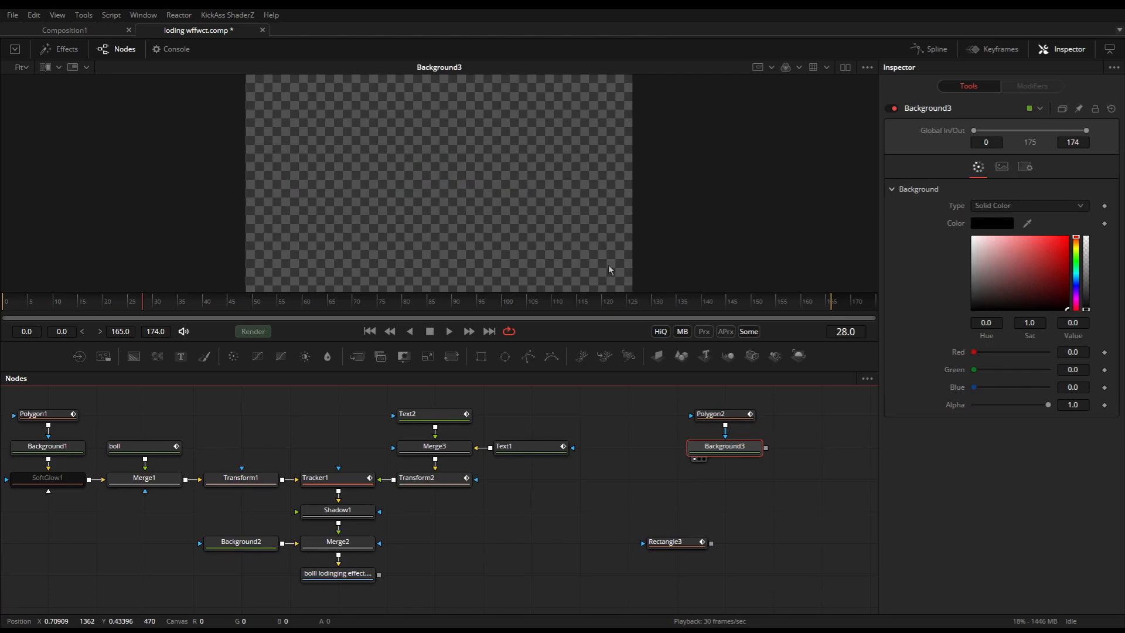
# Set the new polygon's border width to 0.0062 and draw an open straight horizontal line across the middle of the frame
pyautogui.click(733, 420)
pyautogui.moveTo(1073, 223); pyautogui.dragTo(1081, 224)
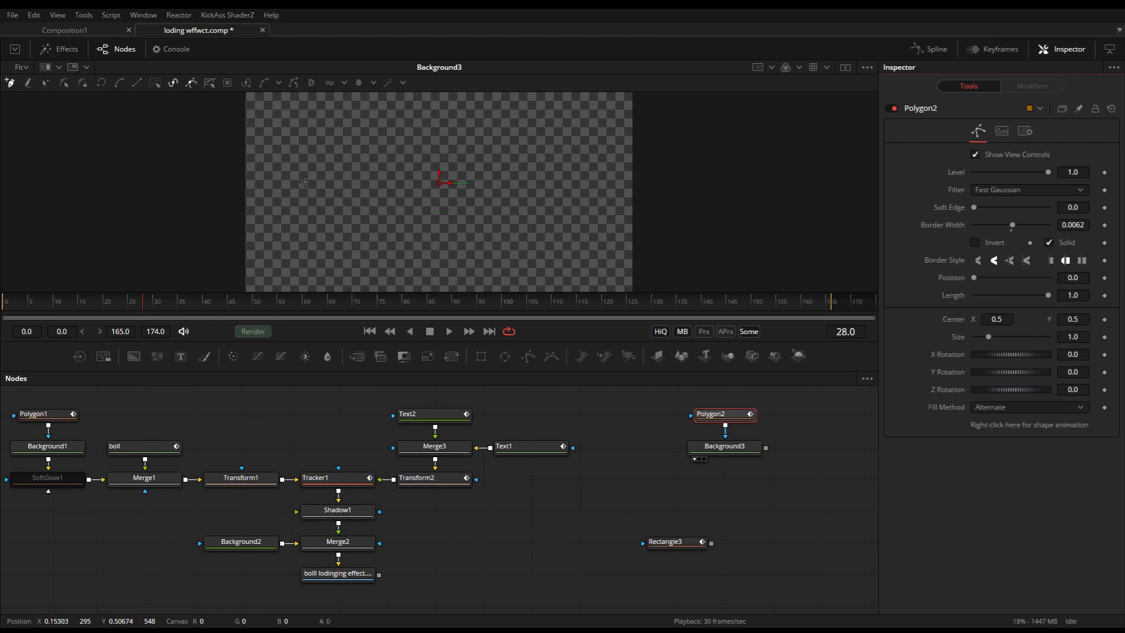
pyautogui.moveTo(305, 182); pyautogui.dragTo(344, 182)
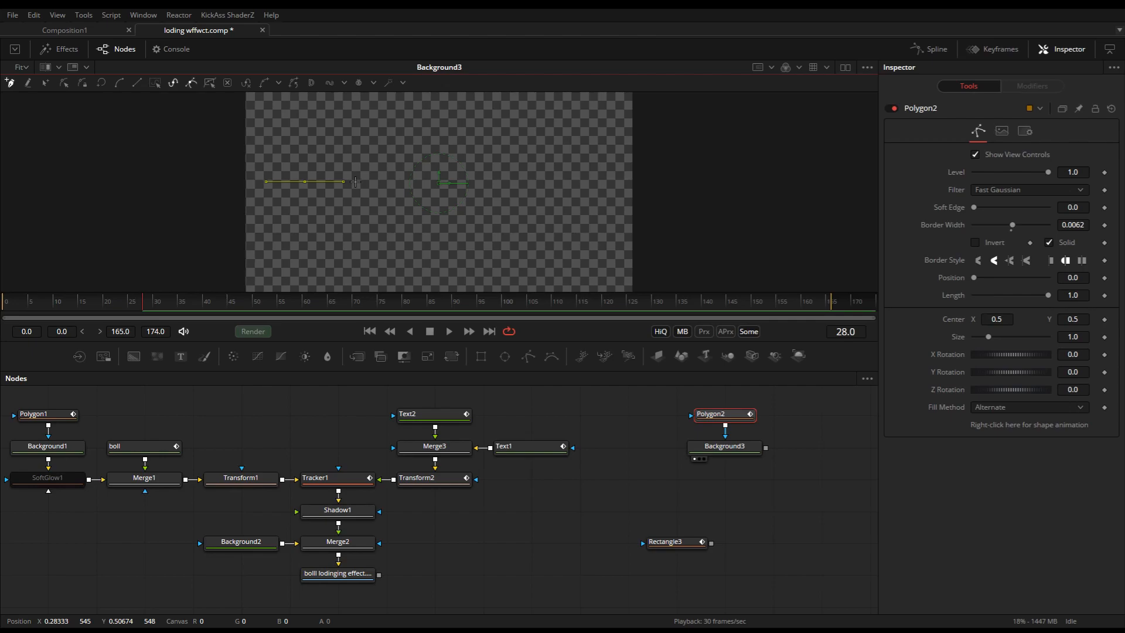
pyautogui.click(356, 182)
pyautogui.click(546, 181)
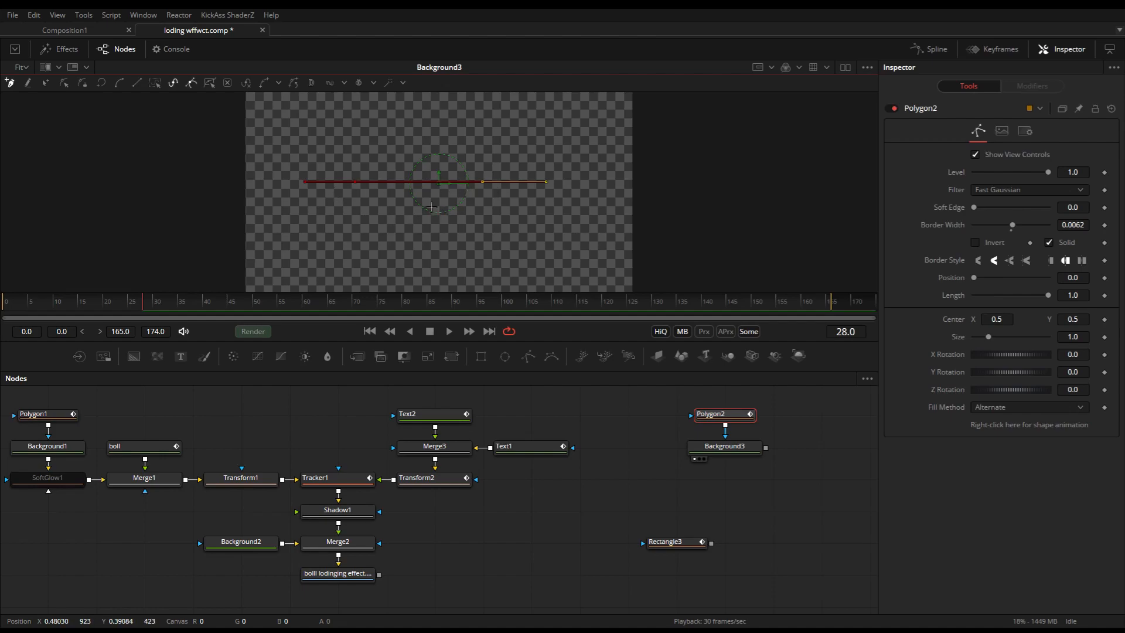
# Insert and publish a control point near the start of the drawn line, and set the border width to 0.0132
pyautogui.click(355, 181)
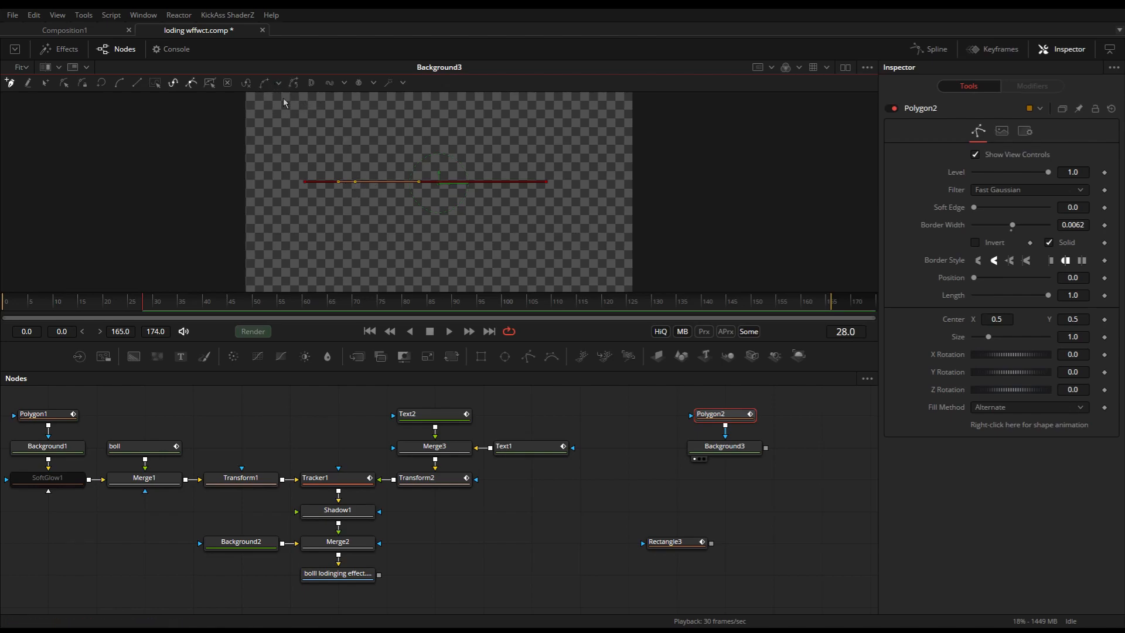
pyautogui.click(355, 182)
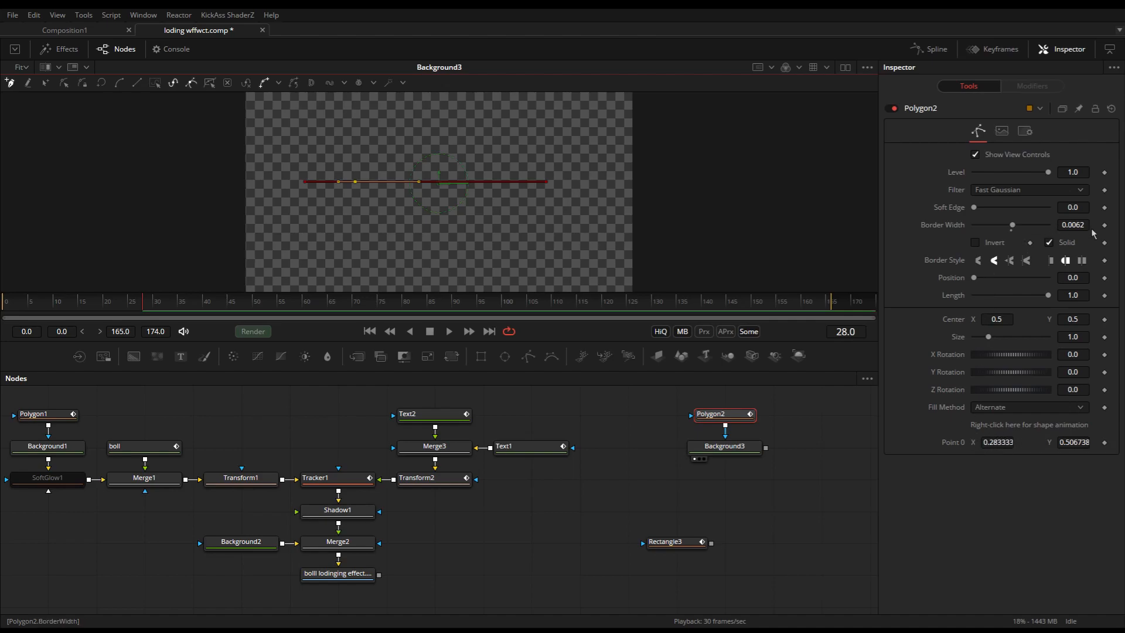
pyautogui.moveTo(1070, 228); pyautogui.dragTo(1084, 228)
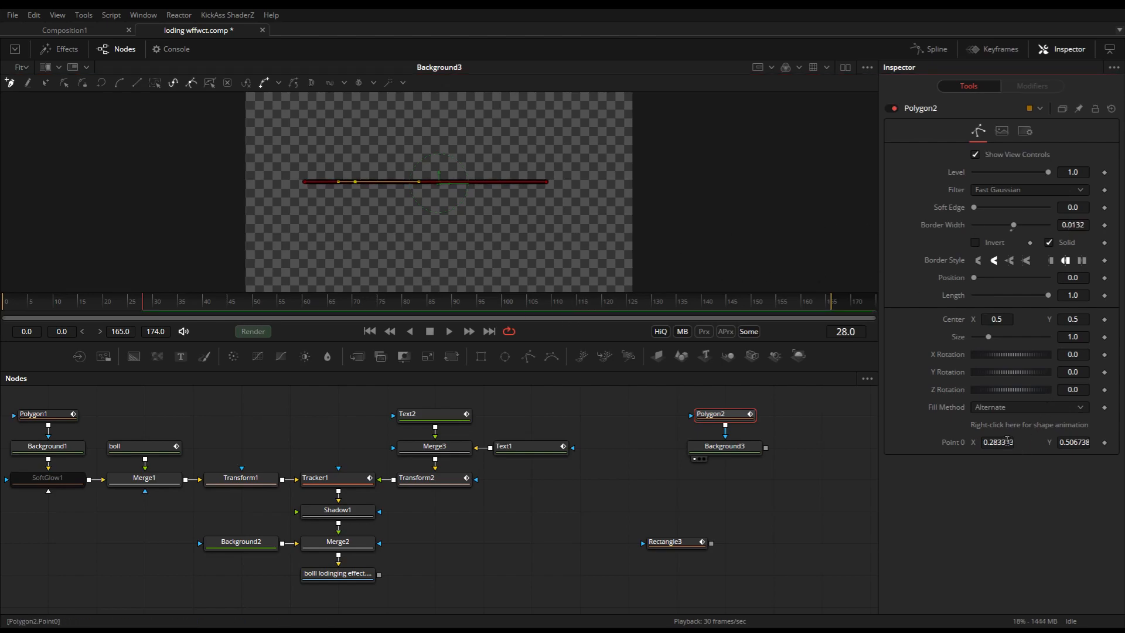
pyautogui.moveTo(1010, 442)
pyautogui.mouseDown()
pyautogui.moveTo(995, 442)
pyautogui.moveTo(1049, 442)
pyautogui.moveTo(1029, 442)
pyautogui.mouseUp()
pyautogui.moveTo(1082, 437); pyautogui.dragTo(1026, 448)
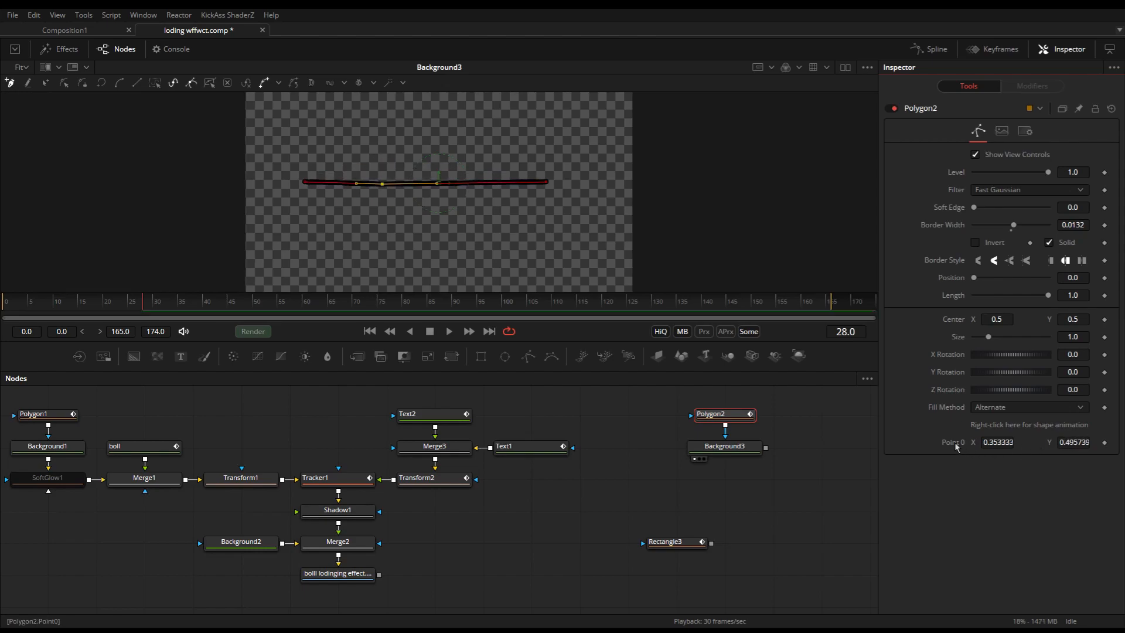
pyautogui.hotkey('ctrl', 'z')
pyautogui.hotkey('ctrl', 'z')
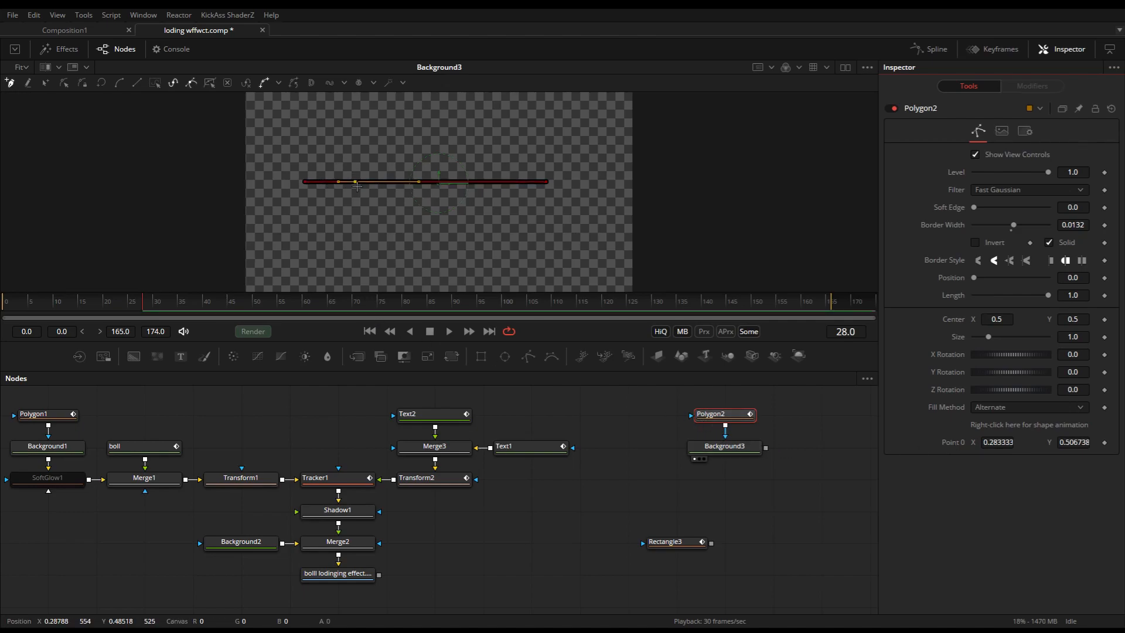
# Keyframe the published point near the timeline's start and move it down to about X 0.26, Y 0.39 some frames on
pyautogui.click(2, 305)
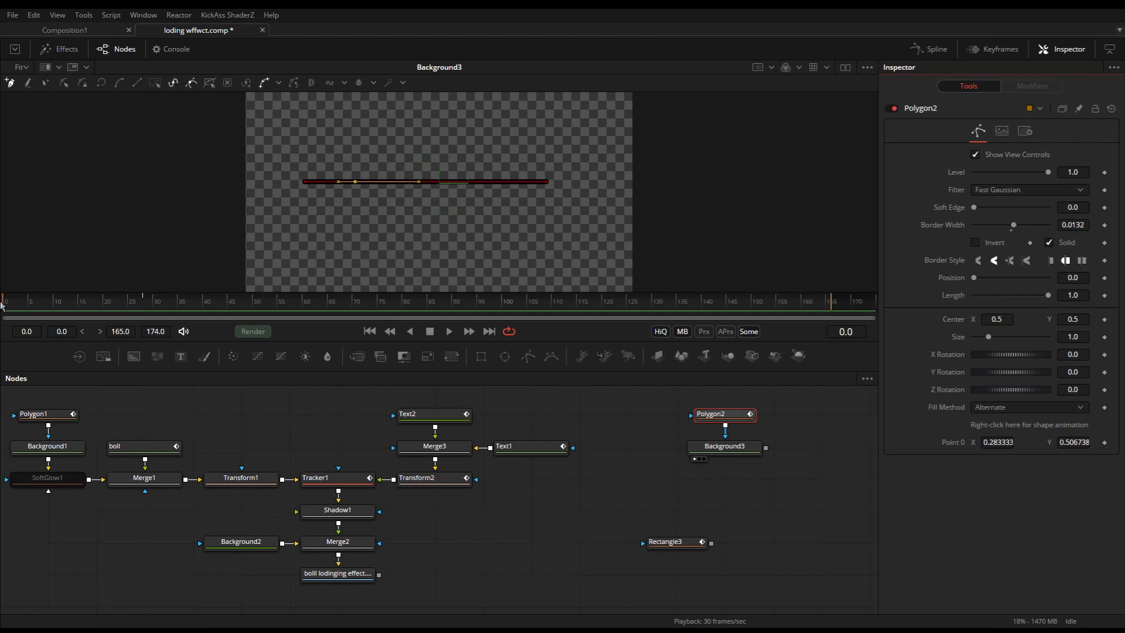
pyautogui.click(1104, 443)
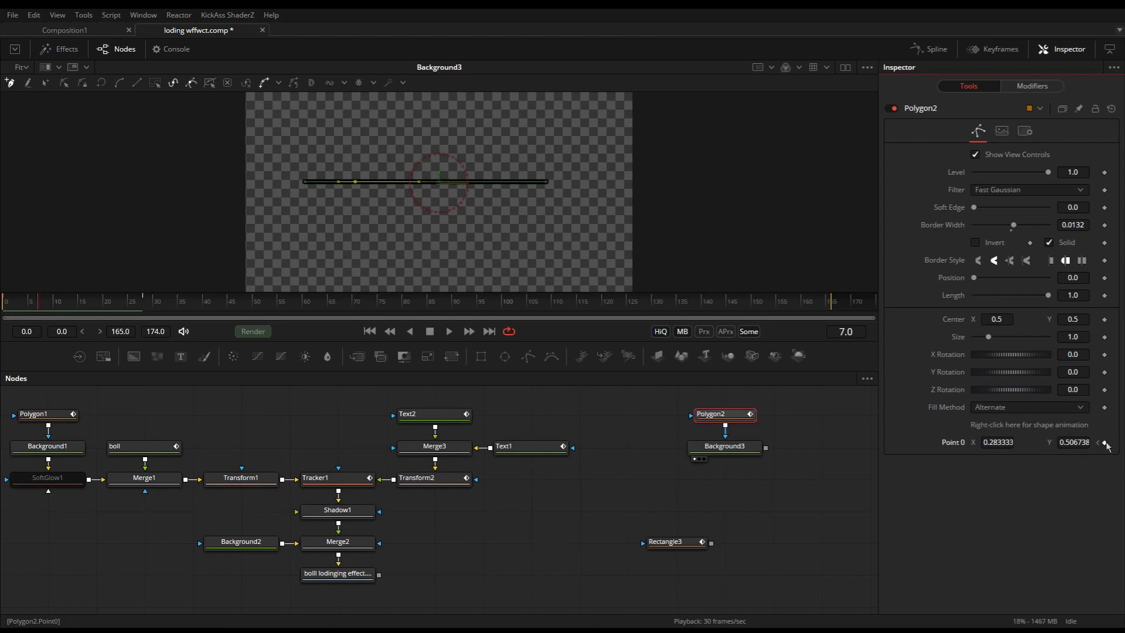
pyautogui.click(73, 307)
pyautogui.moveTo(355, 182); pyautogui.dragTo(348, 209)
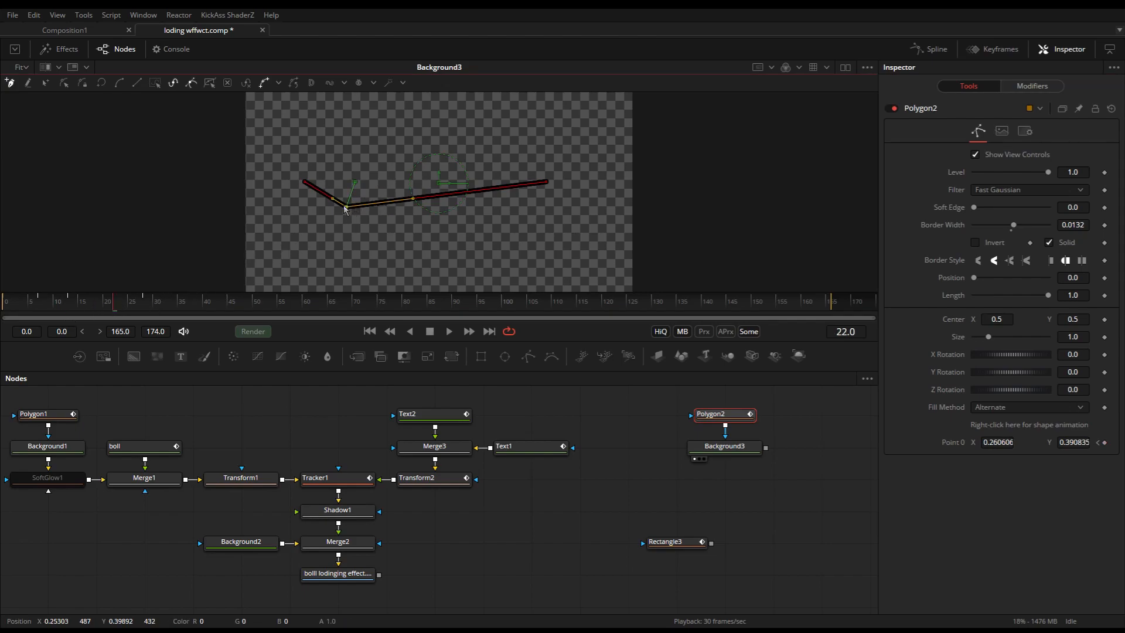
# Keyframe the point further along at about X 0.61, Y 0.28 and at frame 54 at about X 0.70, Y 0.50
pyautogui.click(158, 302)
pyautogui.moveTo(348, 208); pyautogui.dragTo(483, 231)
pyautogui.click(273, 302)
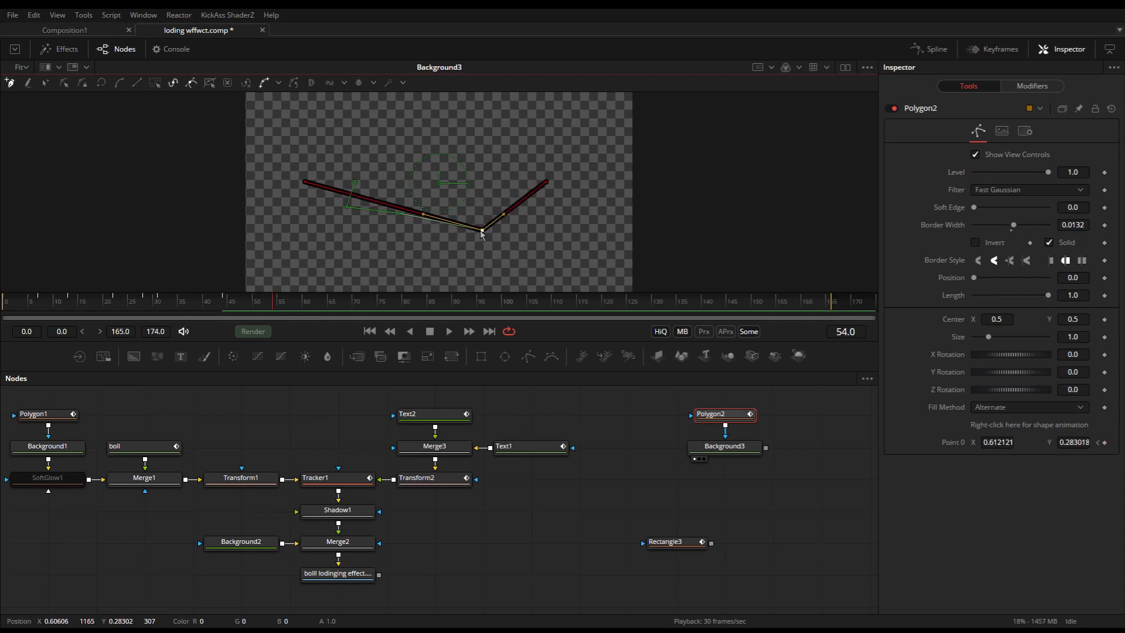
pyautogui.moveTo(483, 231); pyautogui.dragTo(519, 183)
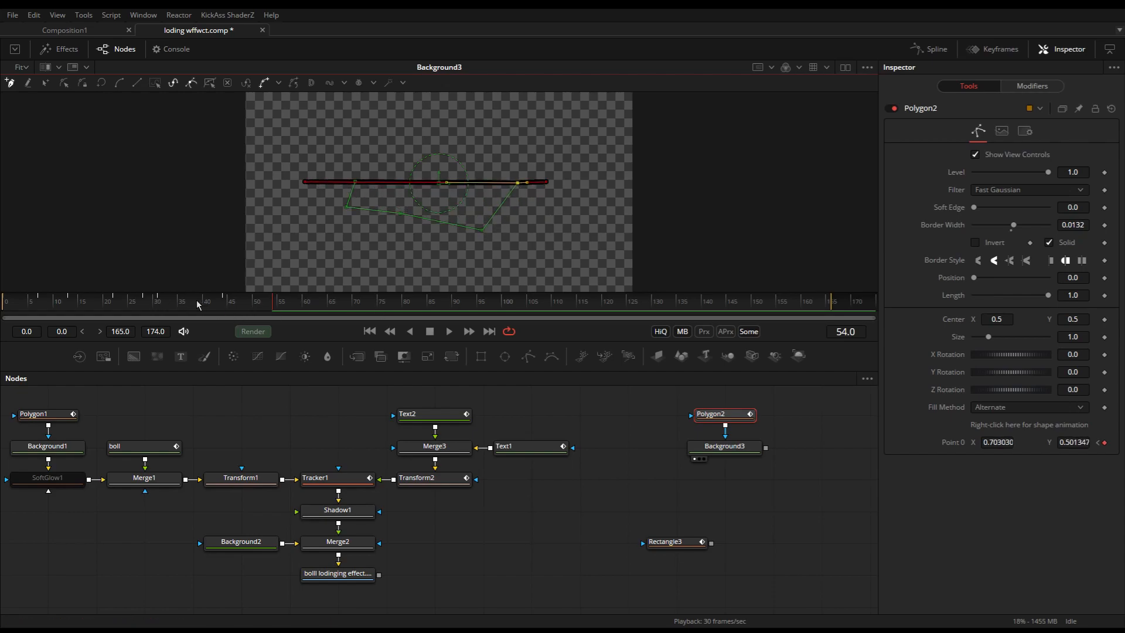
# Scrub back to frame 9 and play the keyframed animation of the new line
pyautogui.moveTo(172, 304); pyautogui.dragTo(50, 303)
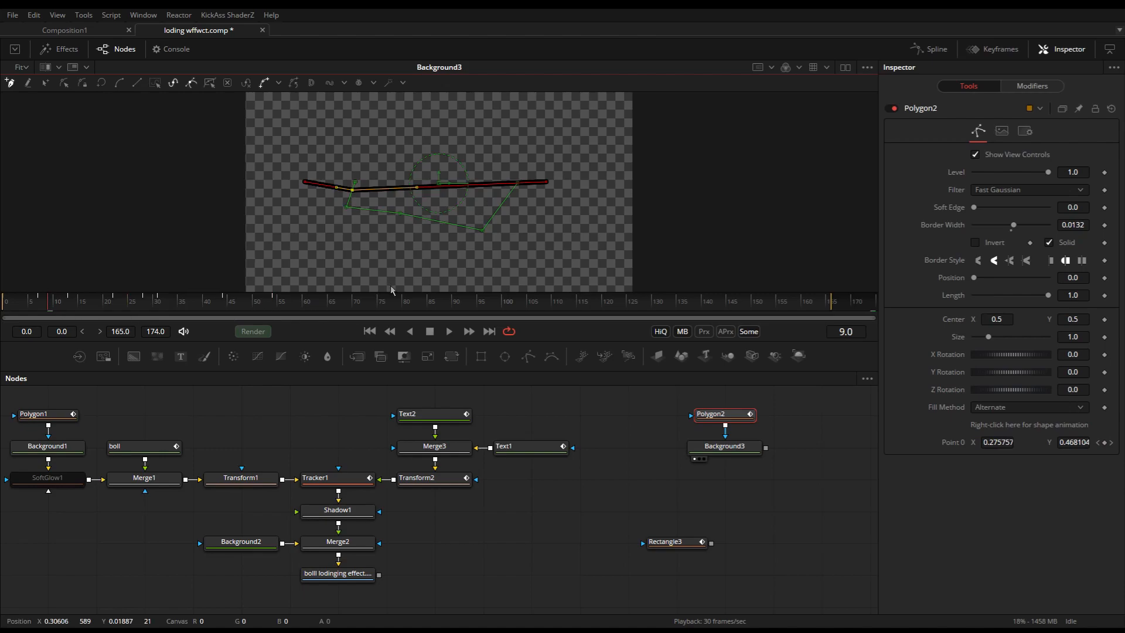
pyautogui.click(450, 332)
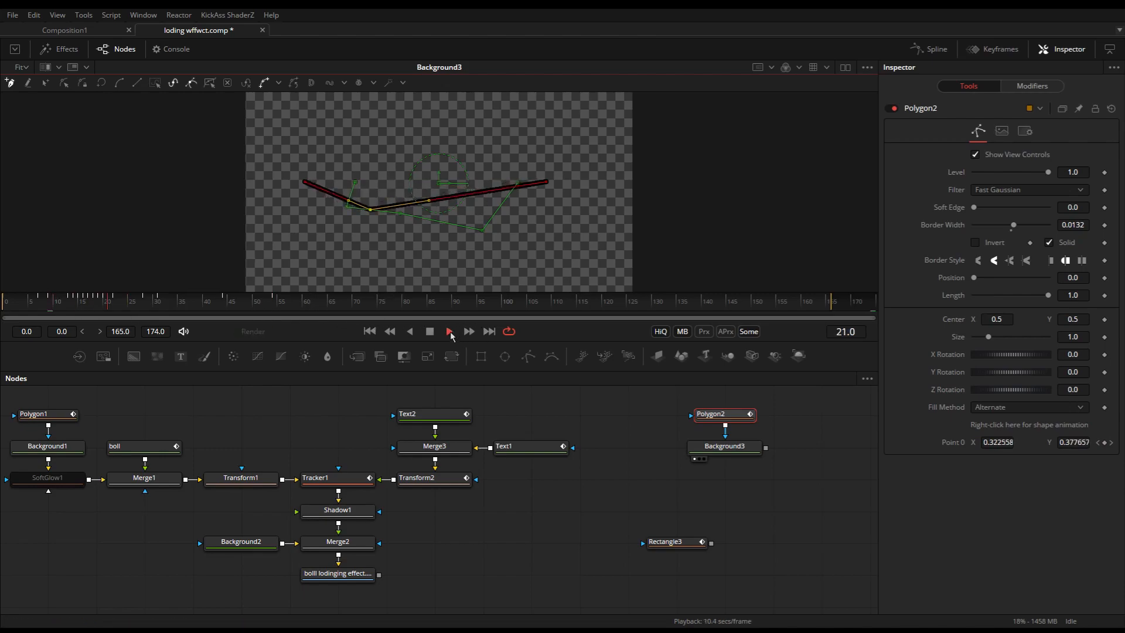
pyautogui.press('space')
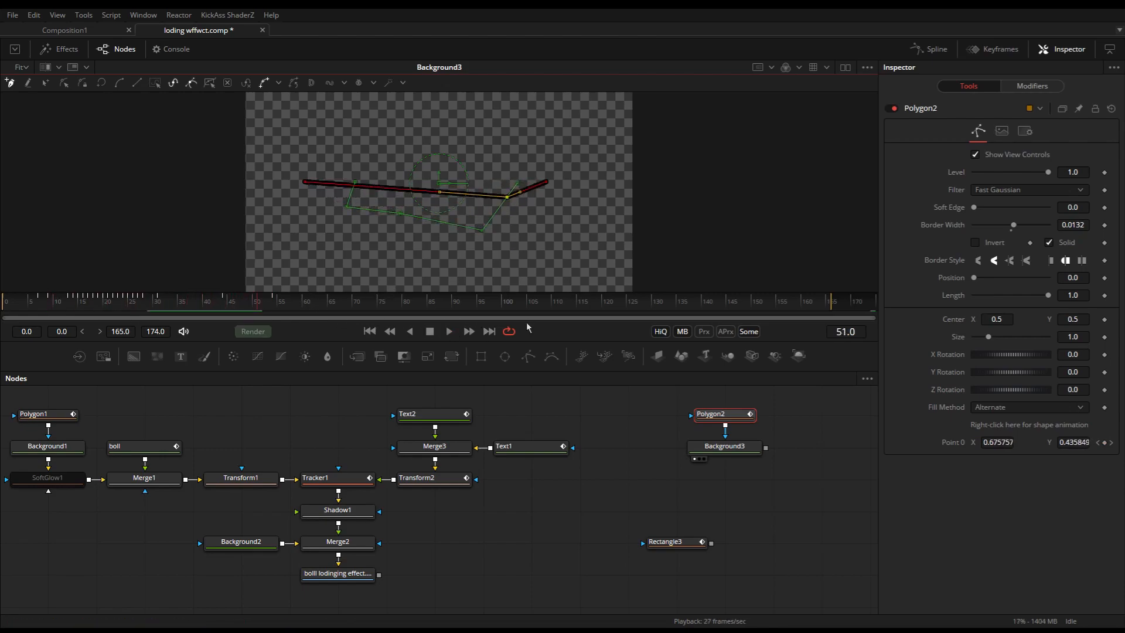
# View the boll node and play its motion along the keyframed path
pyautogui.moveTo(246, 436); pyautogui.dragTo(341, 458)
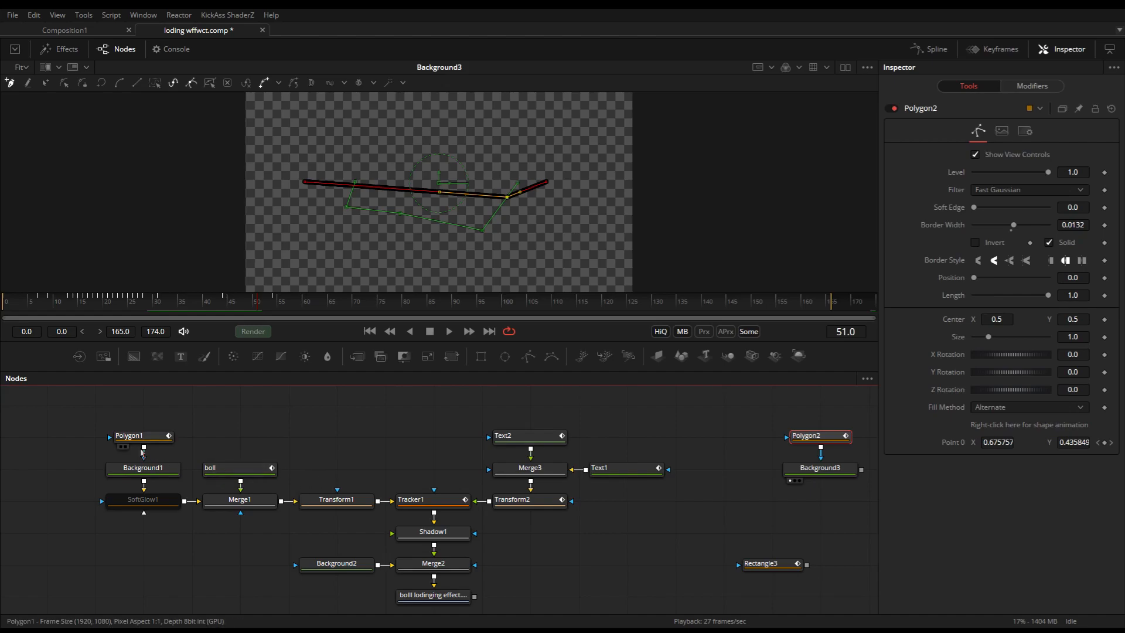
pyautogui.click(245, 472)
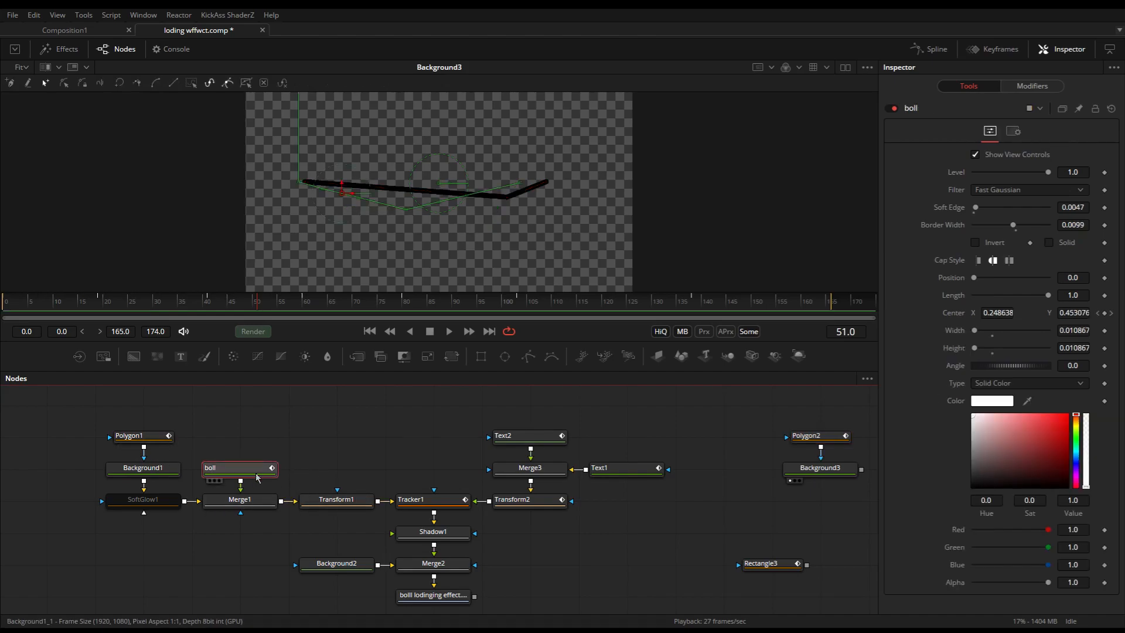
pyautogui.moveTo(255, 478); pyautogui.dragTo(326, 235)
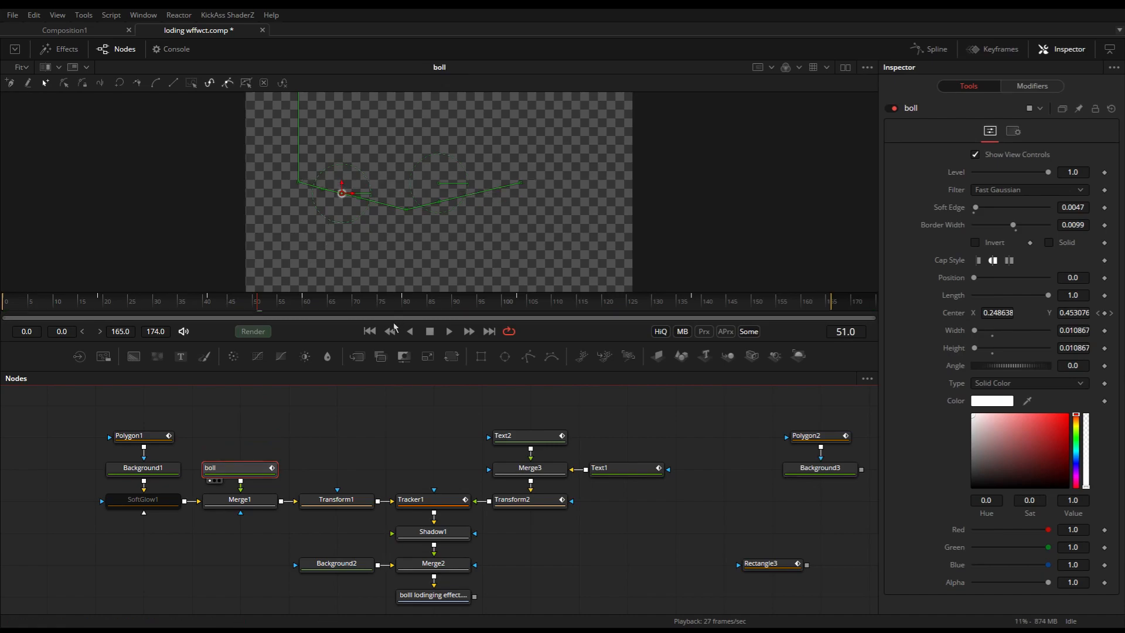
pyautogui.click(449, 331)
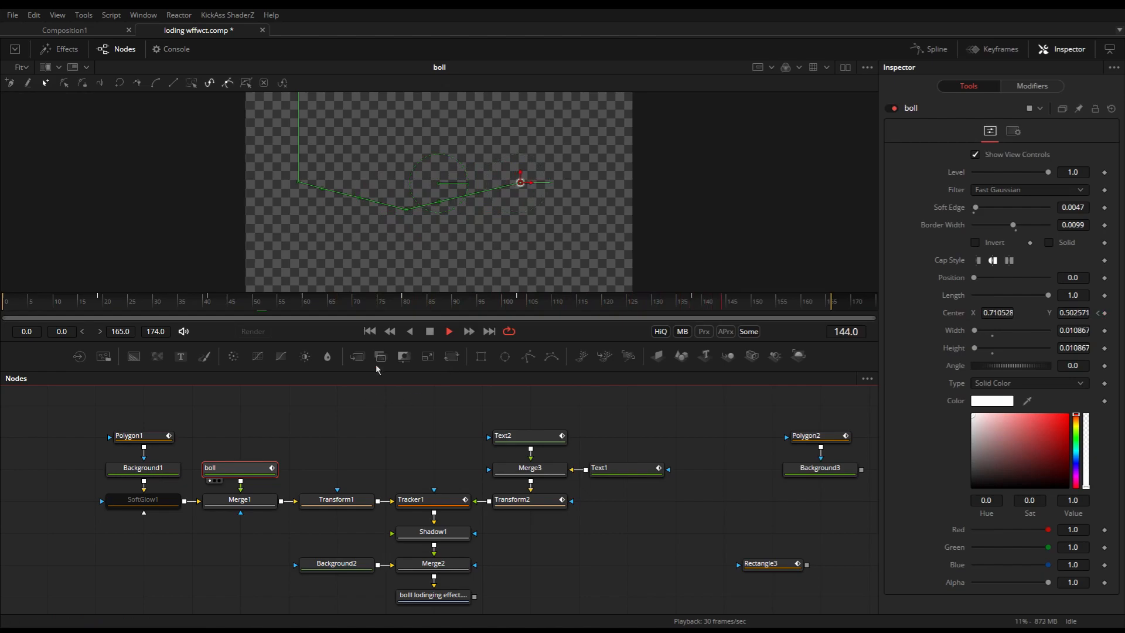
pyautogui.click(430, 332)
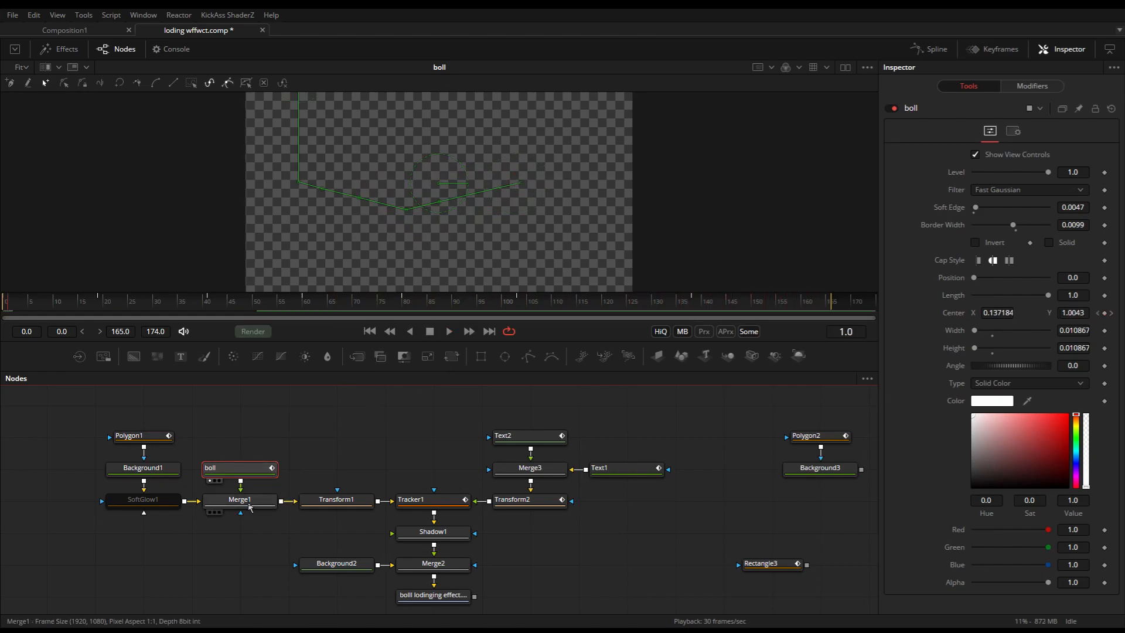
# View Merge1 and play the combined line and ball animation, and examine Transform1's settings and output
pyautogui.moveTo(430, 192); pyautogui.dragTo(427, 196)
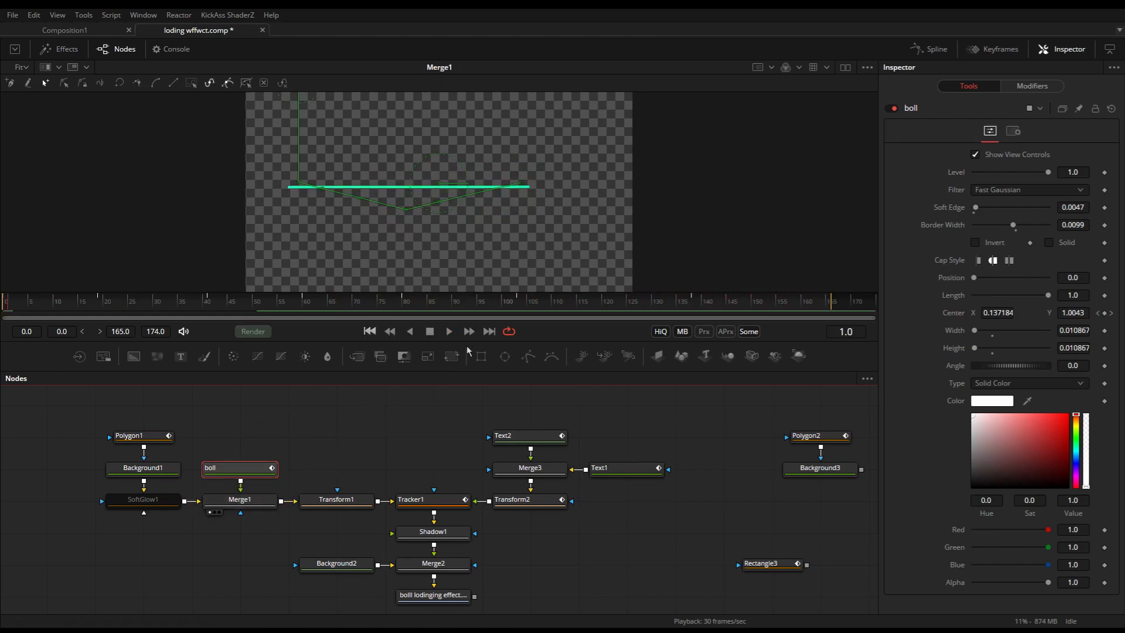
pyautogui.click(448, 332)
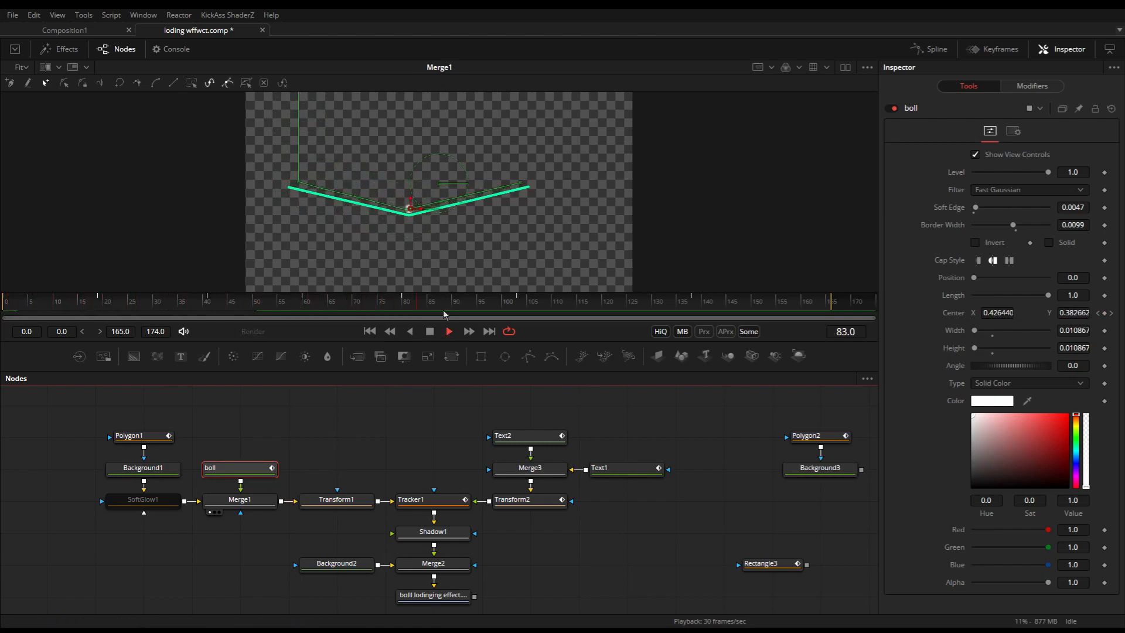
pyautogui.click(430, 332)
pyautogui.click(371, 244)
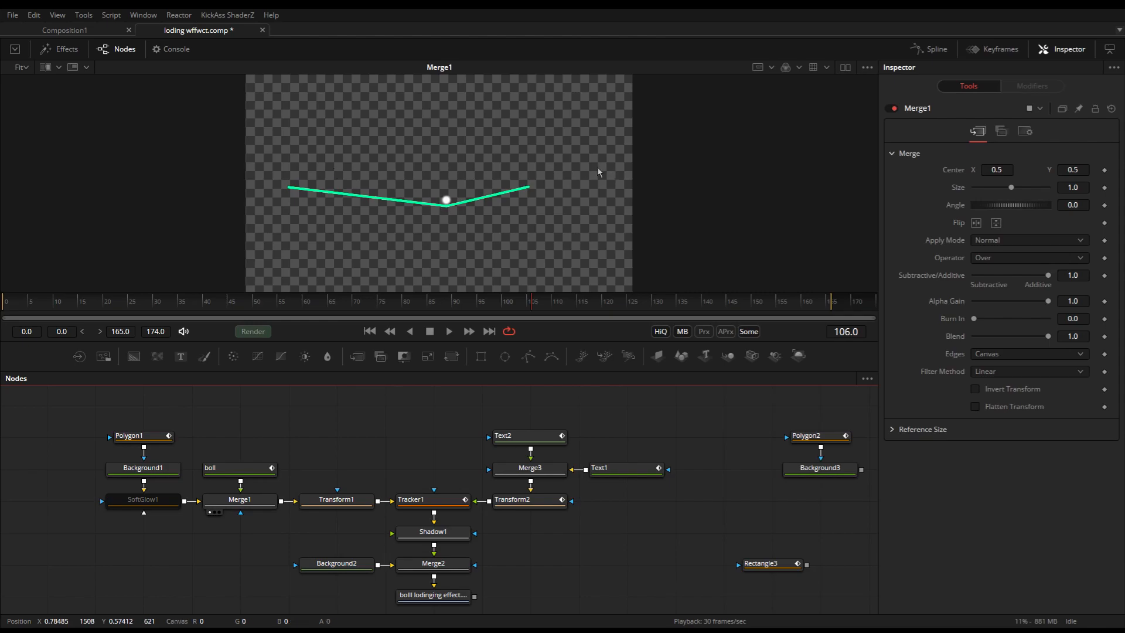
pyautogui.click(335, 507)
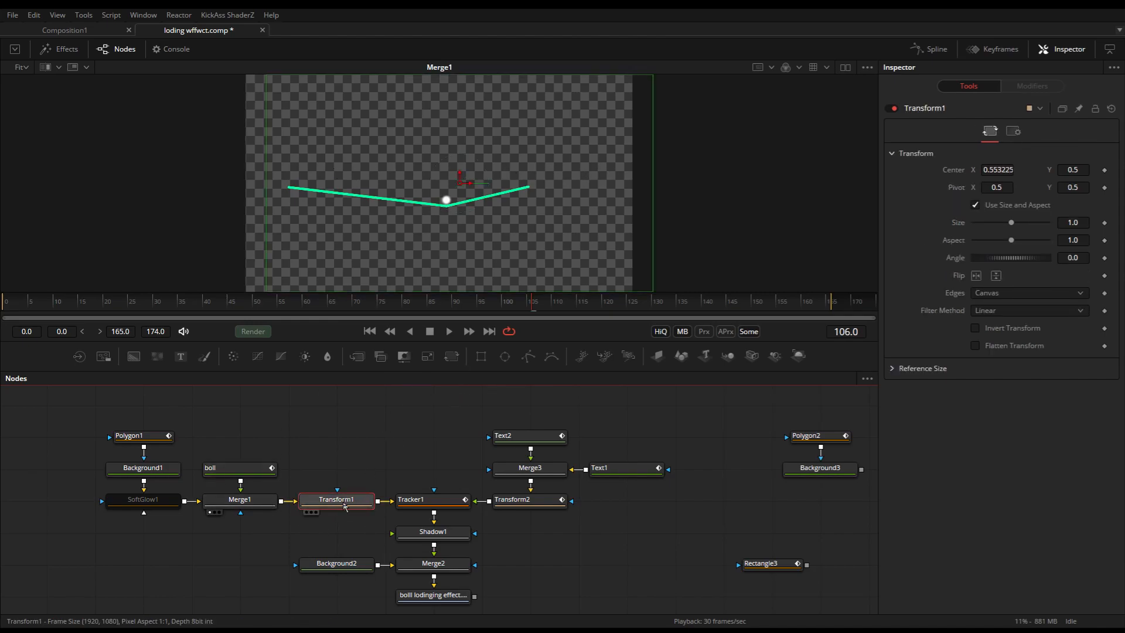
pyautogui.moveTo(410, 225); pyautogui.dragTo(407, 236)
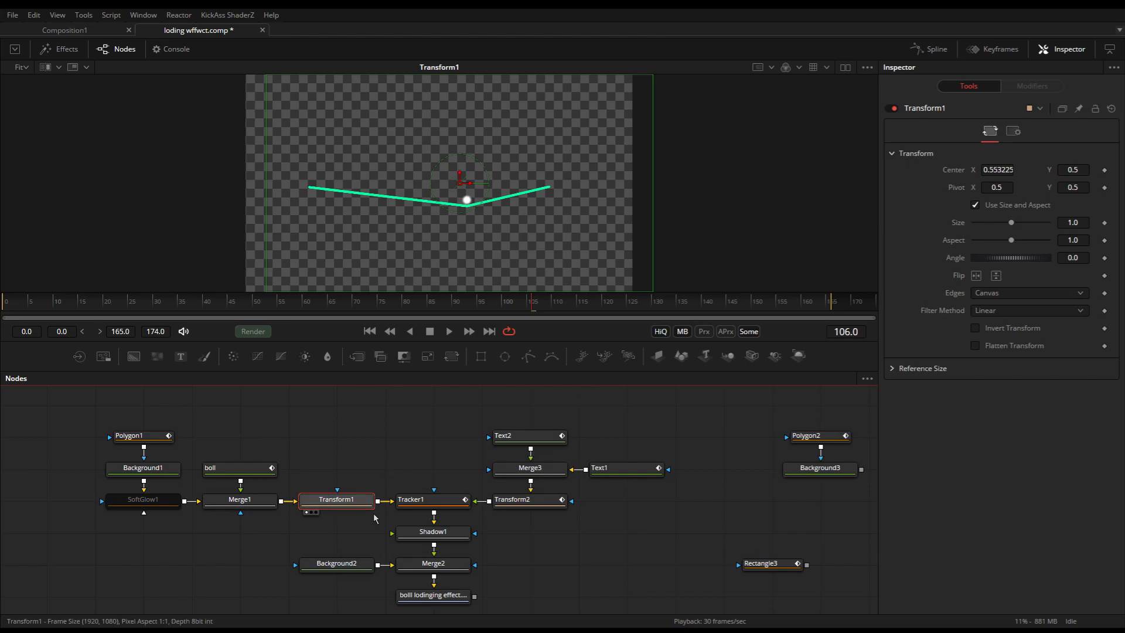
# View Tracker1's output and select the Text1, Text2, Merge3 and Transform2 nodes that feed it
pyautogui.click(439, 505)
pyautogui.moveTo(427, 507); pyautogui.dragTo(466, 201)
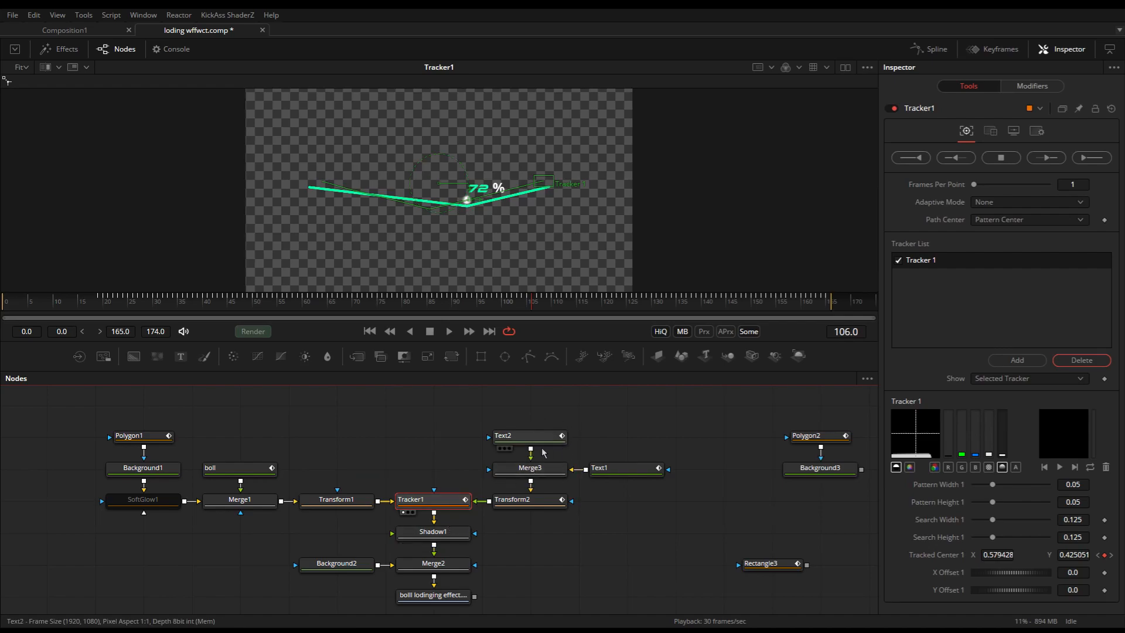
pyautogui.moveTo(478, 410); pyautogui.dragTo(562, 522)
pyautogui.moveTo(494, 412); pyautogui.dragTo(621, 511)
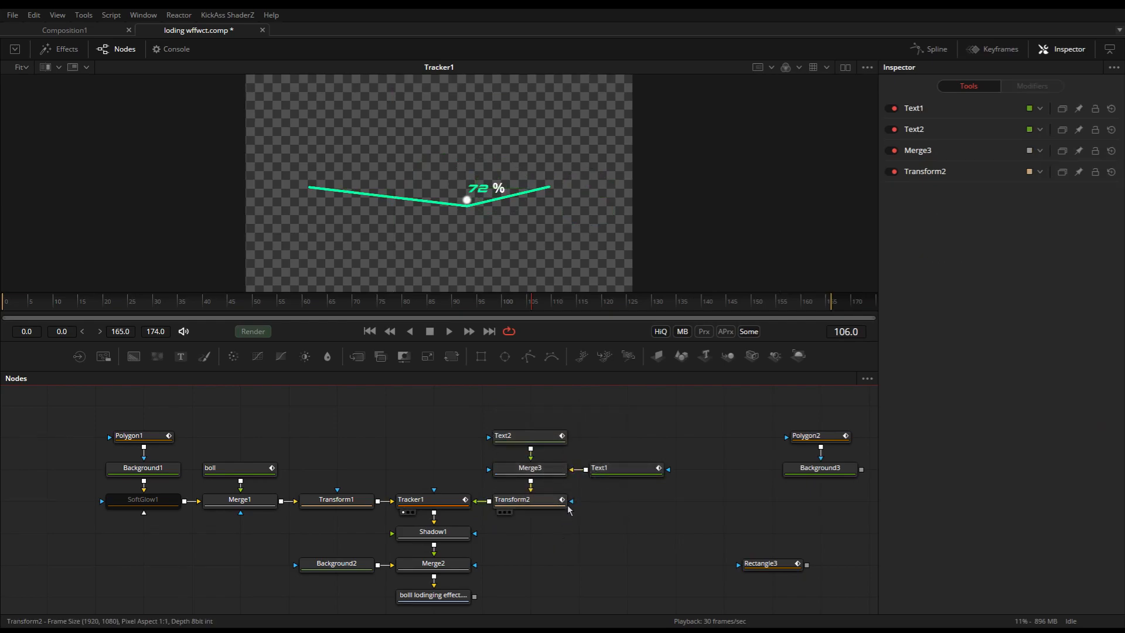
# View Text2's percent sign and play the counting number animation of Text1
pyautogui.moveTo(542, 438); pyautogui.dragTo(527, 194)
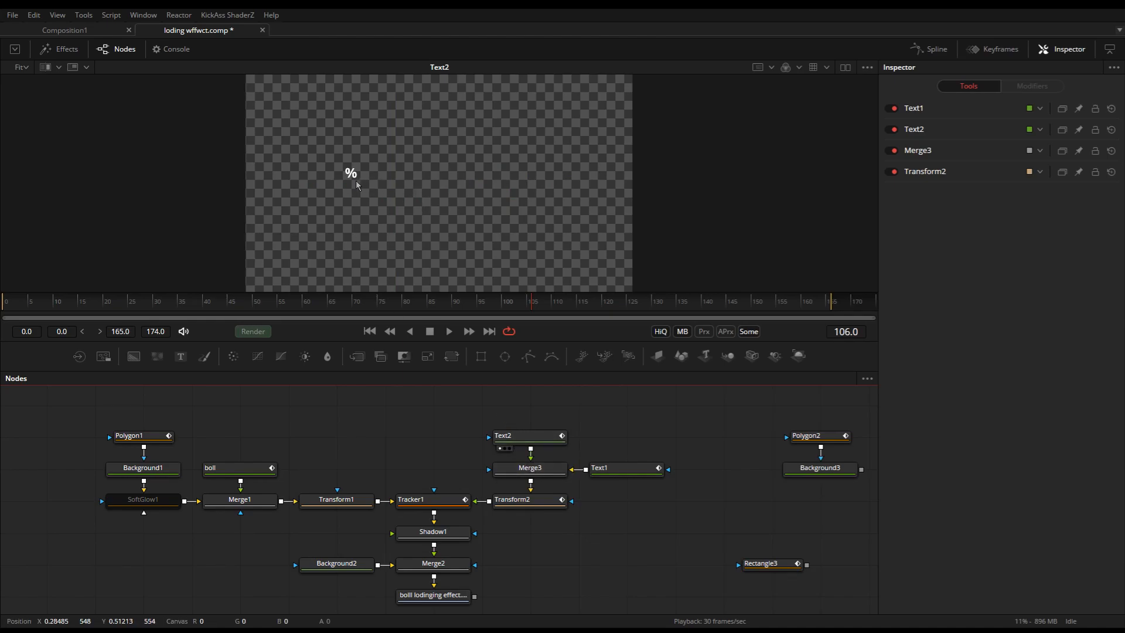
pyautogui.click(625, 469)
pyautogui.press('1')
pyautogui.click(449, 331)
pyautogui.click(444, 445)
pyautogui.click(429, 331)
# View the combined counter text in Merge3 and examine Transform2's settings and output
pyautogui.click(561, 472)
pyautogui.press('1')
pyautogui.click(527, 504)
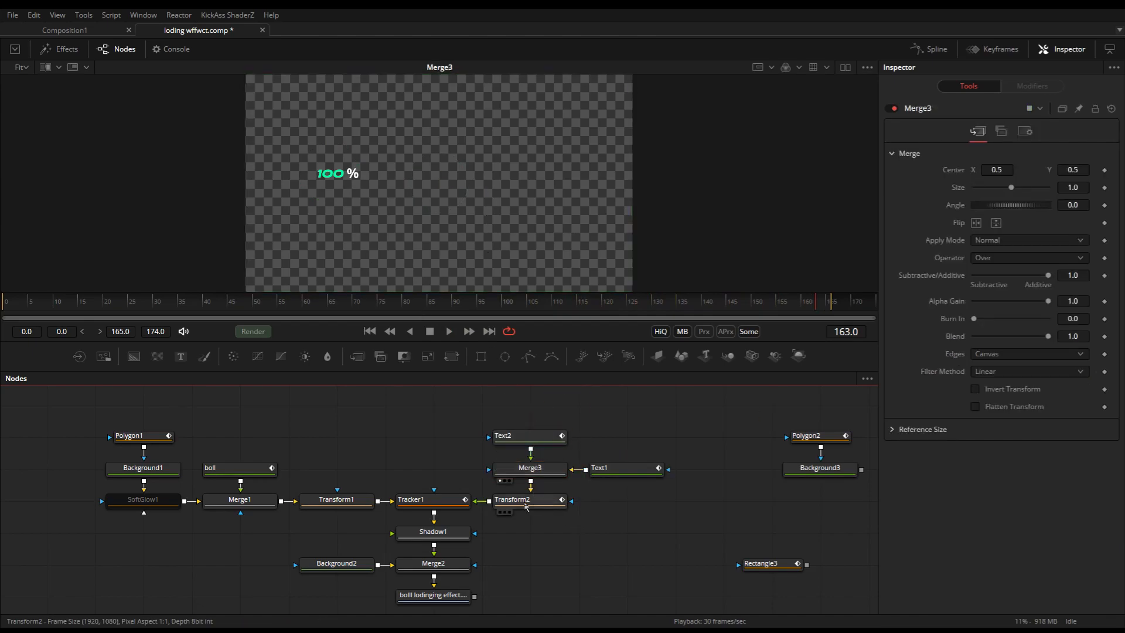
pyautogui.press('1')
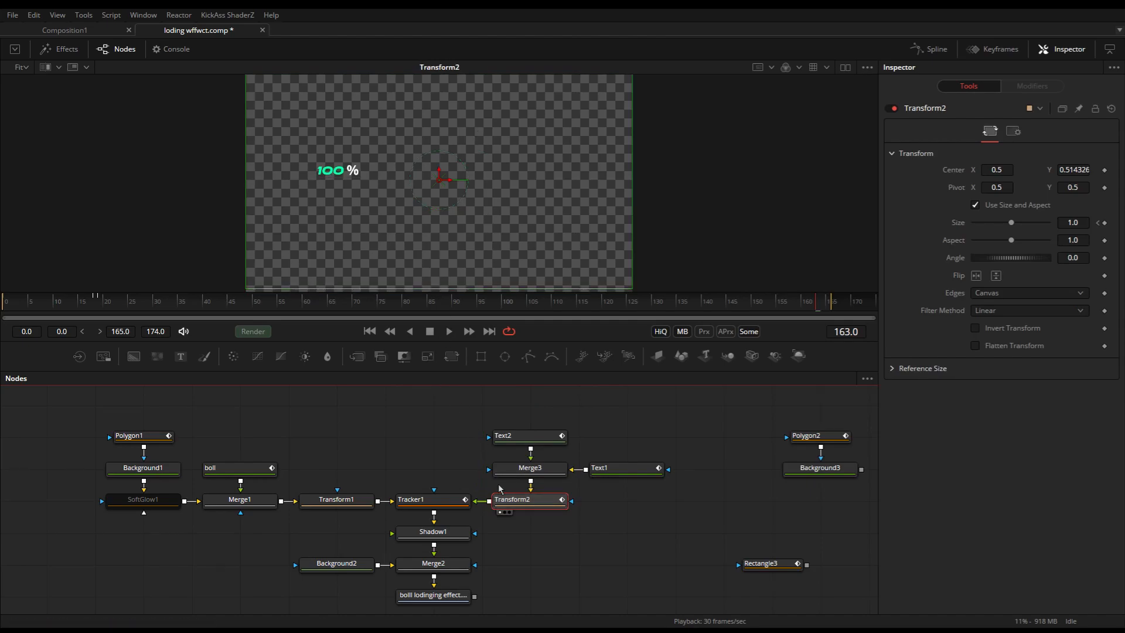
# View Tracker1 and play the percentage text following the ball along the line
pyautogui.click(443, 508)
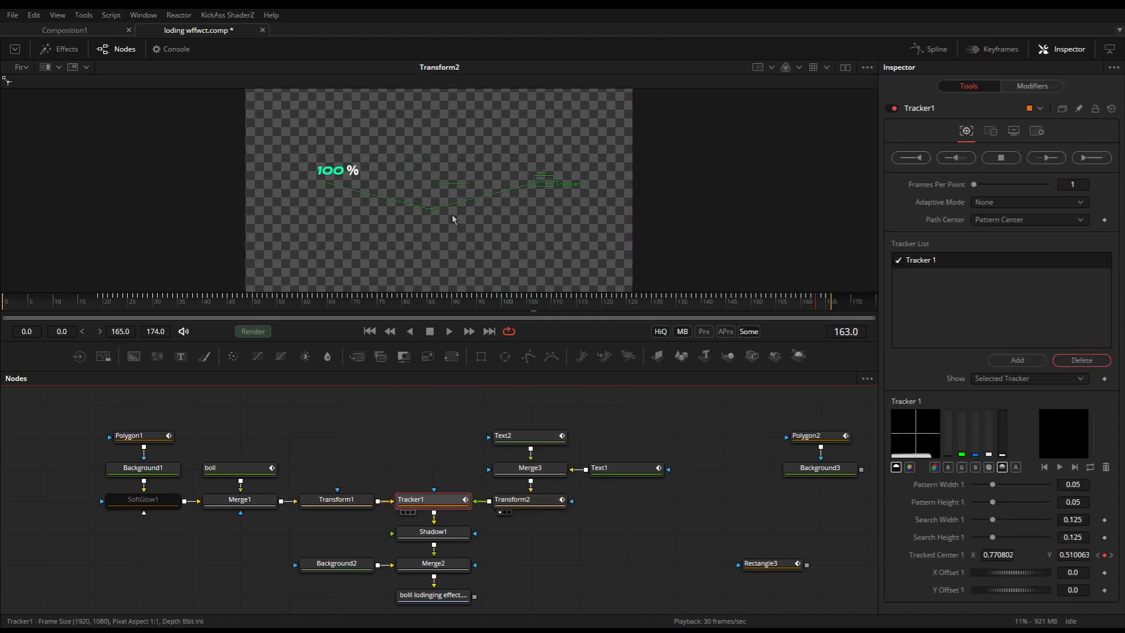
pyautogui.press('1')
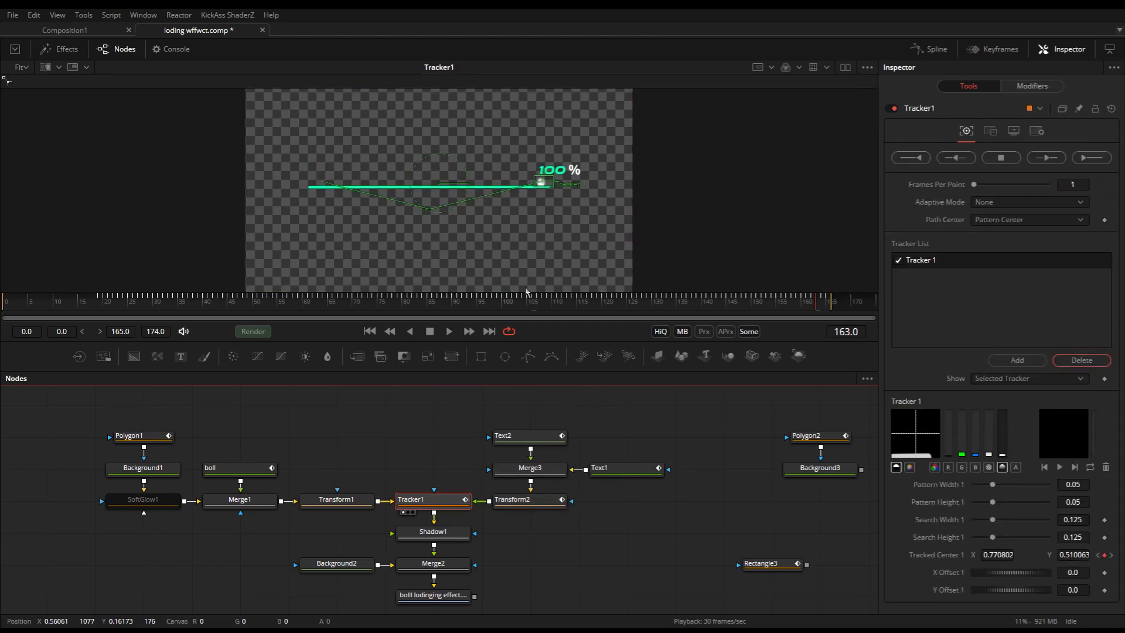
pyautogui.click(448, 332)
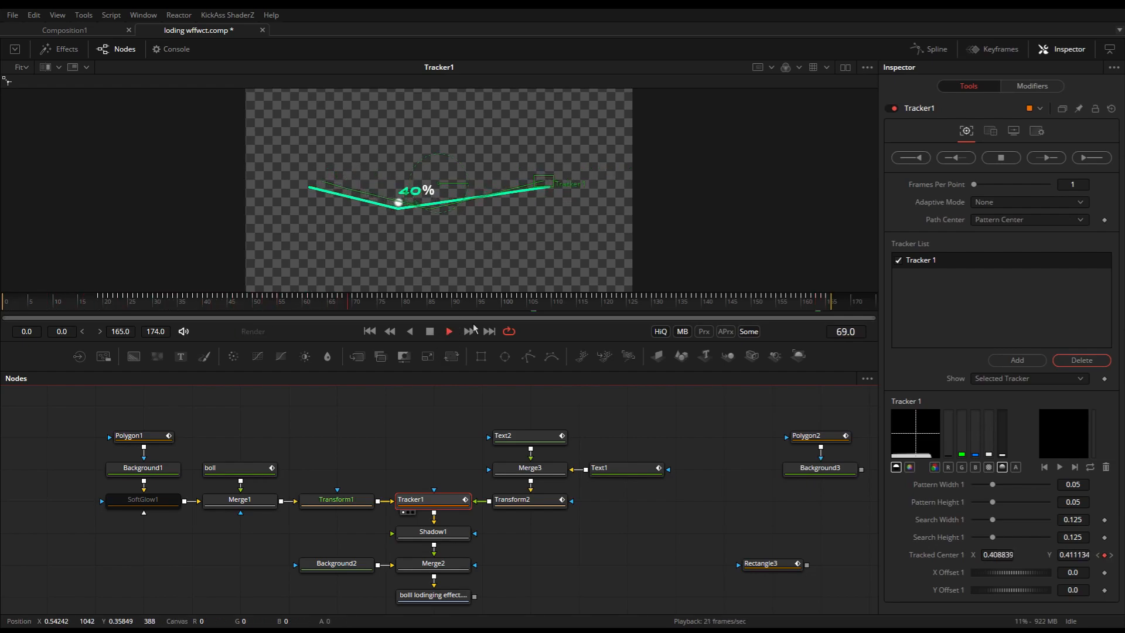
pyautogui.click(429, 332)
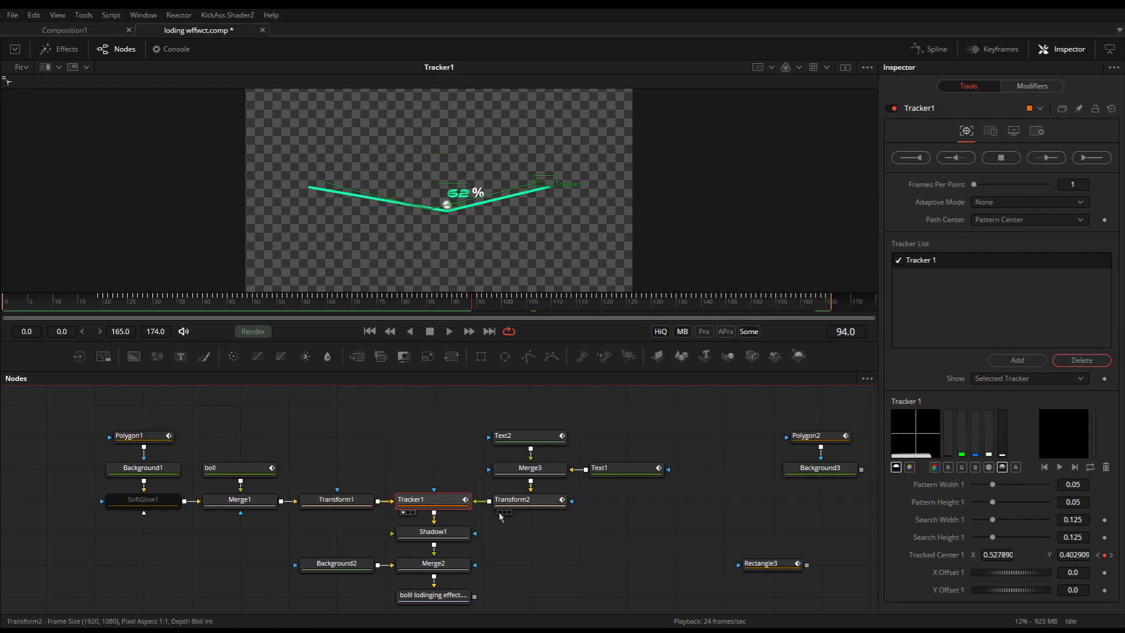
pyautogui.click(430, 448)
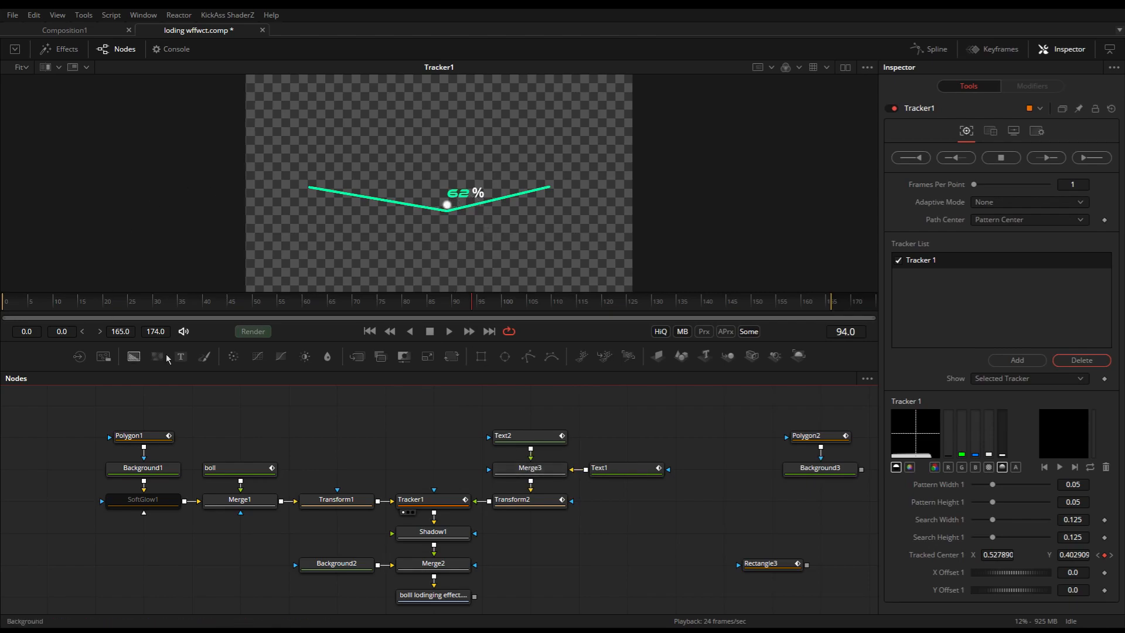
# Scrub to frame 92 and examine Text1's styled text expression and Rectangle3's New Control setting
pyautogui.moveTo(91, 305); pyautogui.dragTo(466, 320)
pyautogui.click(594, 472)
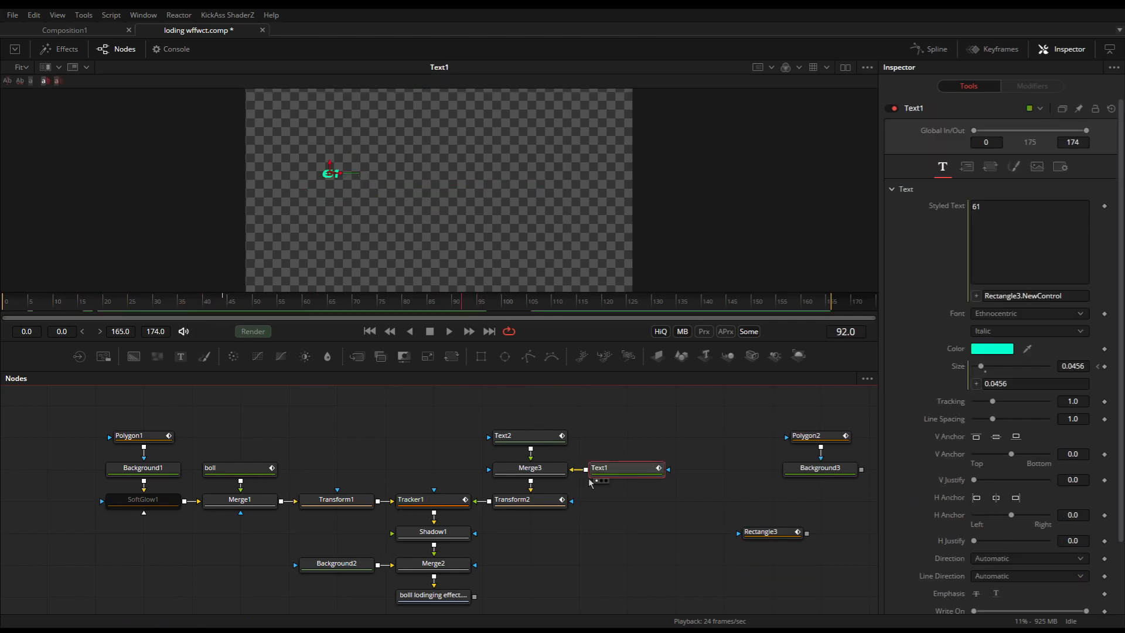
pyautogui.click(764, 533)
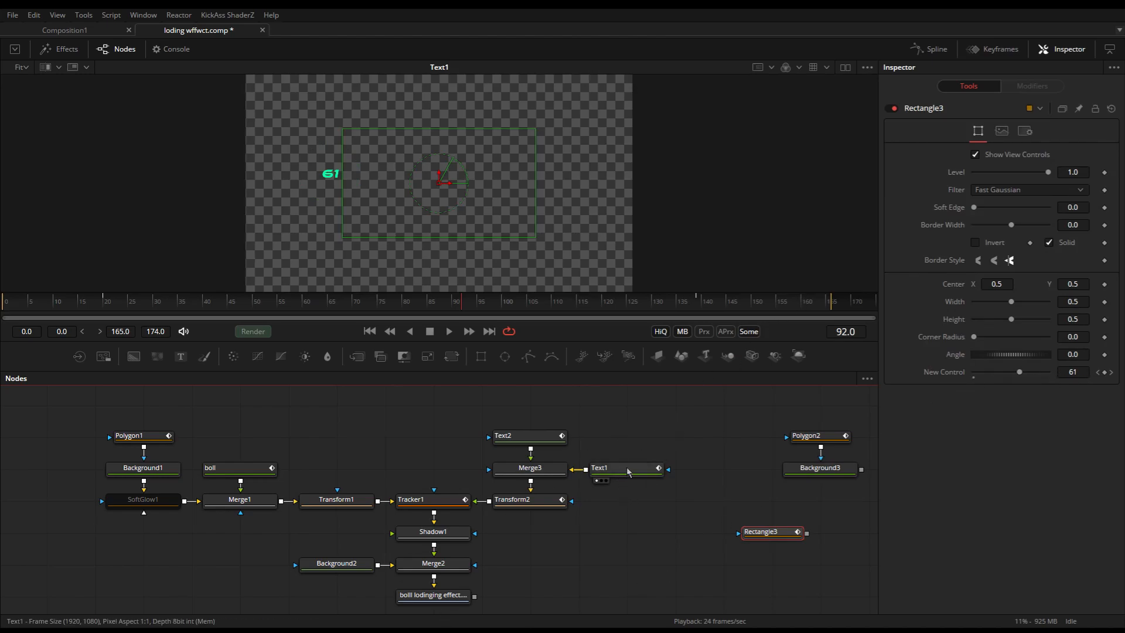
# Pin Rectangle3's settings alongside Text1's and play the animation to examine how New Control drives the counter
pyautogui.click(1079, 111)
pyautogui.click(607, 471)
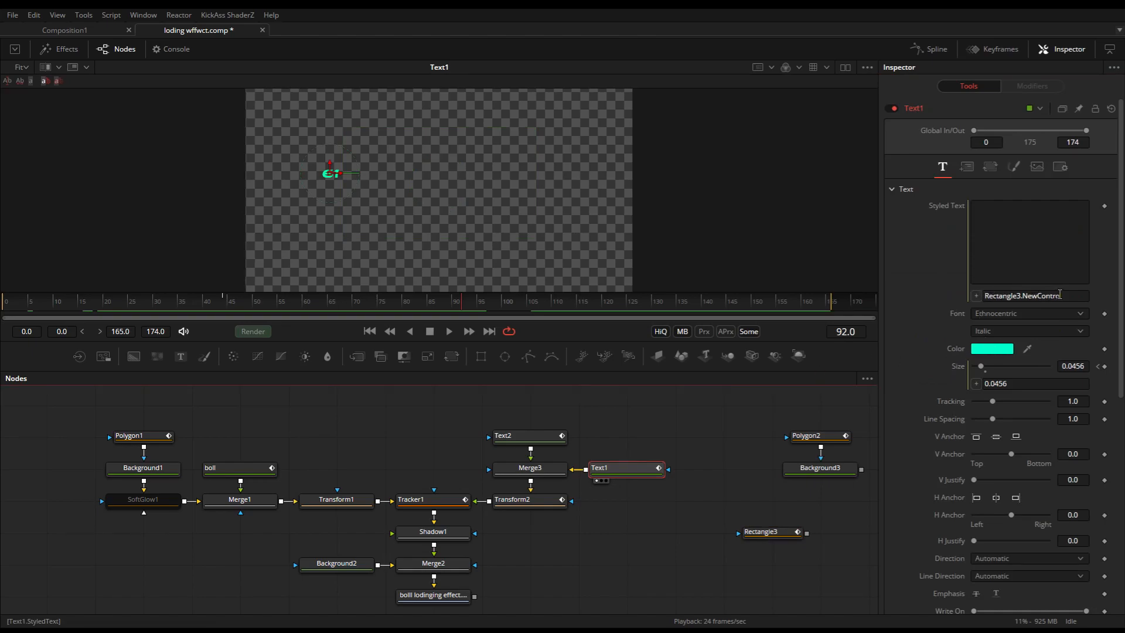
pyautogui.scroll(-1, 977, 146)
pyautogui.click(977, 133)
pyautogui.scroll(1, 977, 133)
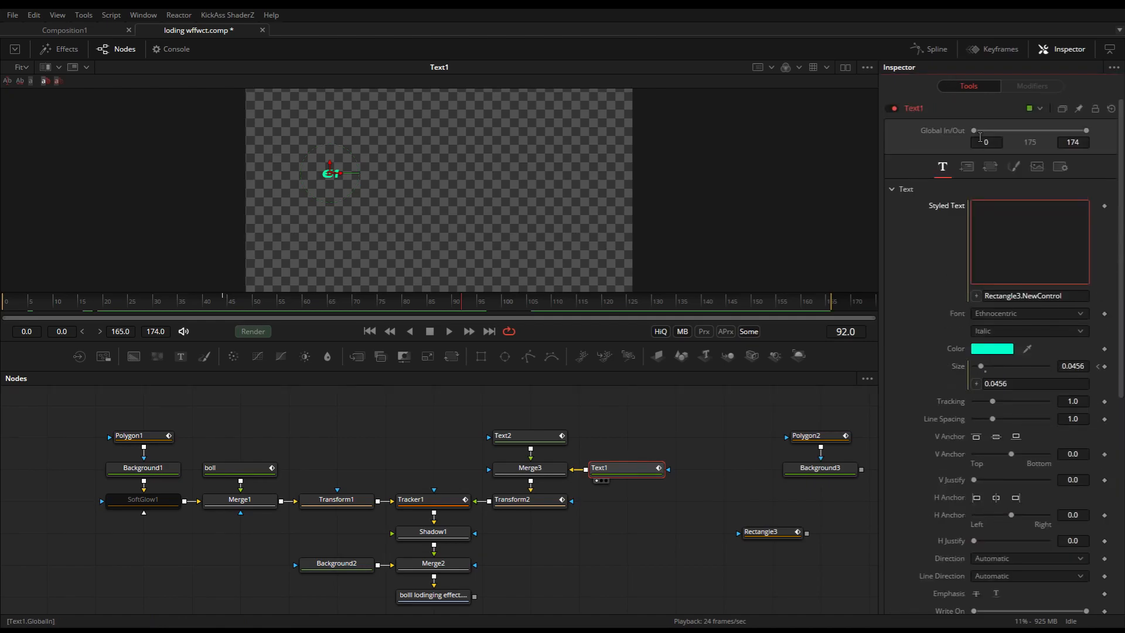
pyautogui.scroll(-5, 994, 235)
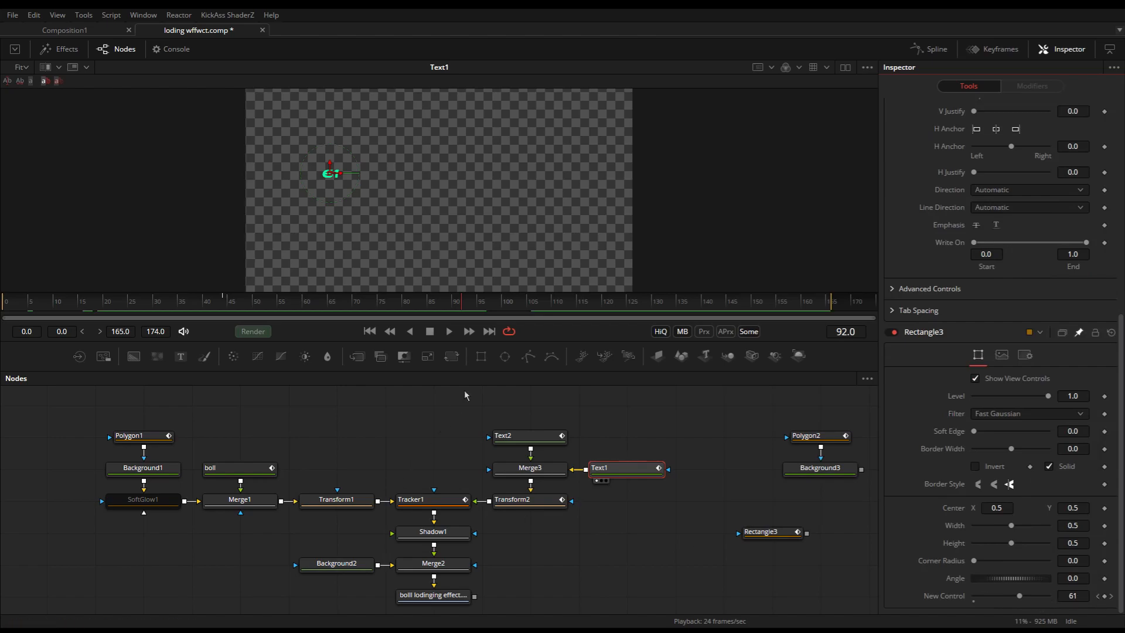
pyautogui.click(459, 332)
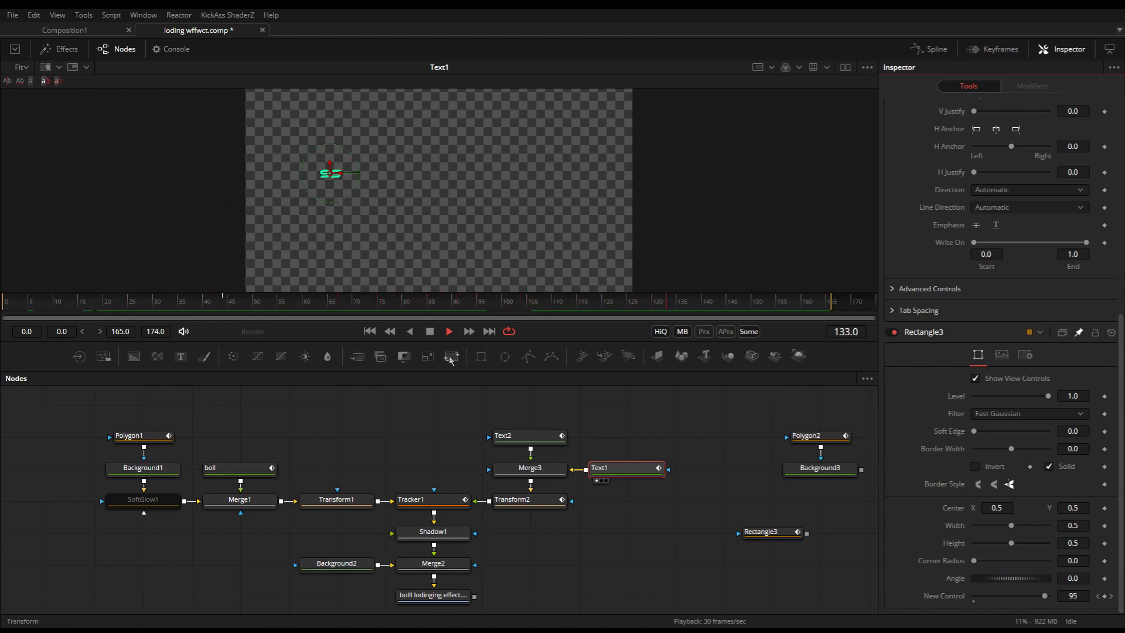
# View the glow from Shadow1 and its composite over the background in Merge2 during playback
pyautogui.click(449, 543)
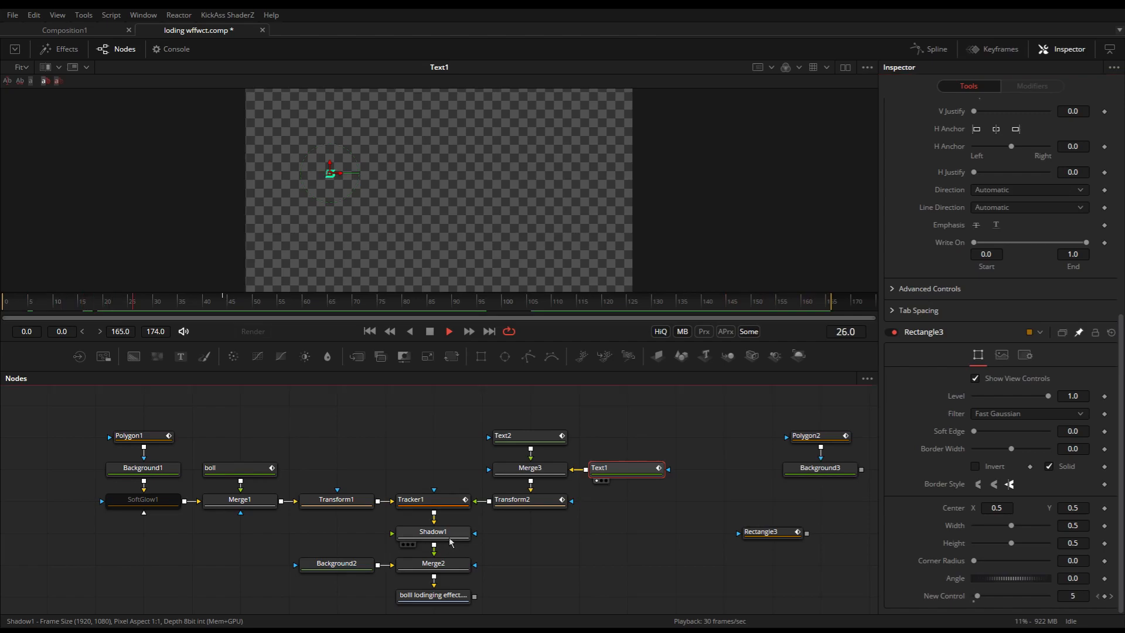
pyautogui.press('1')
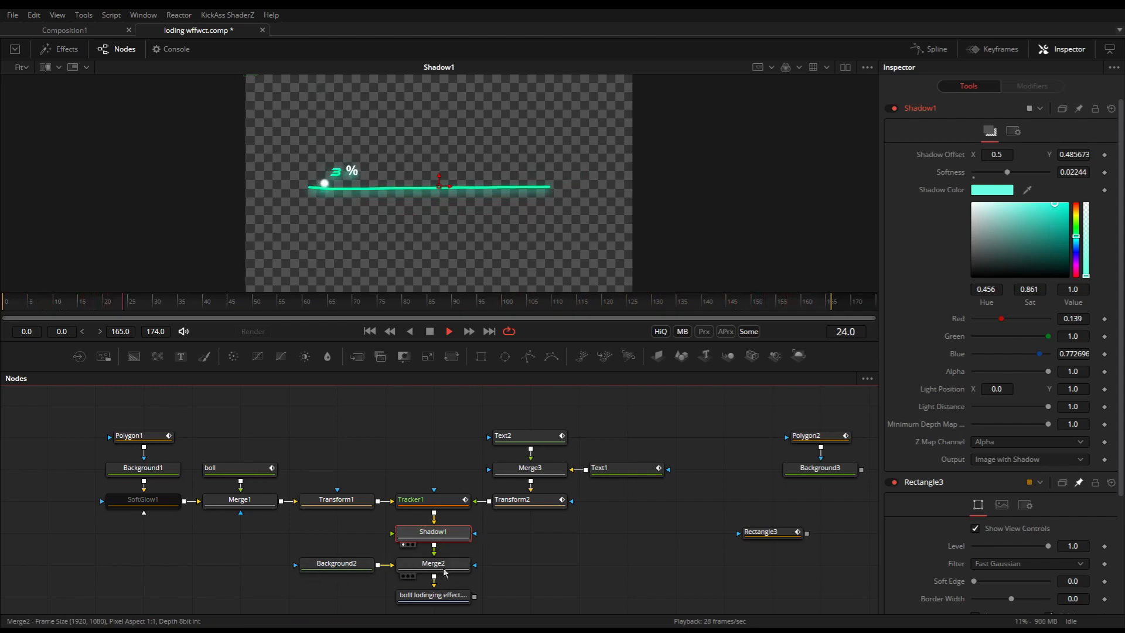
pyautogui.press('1')
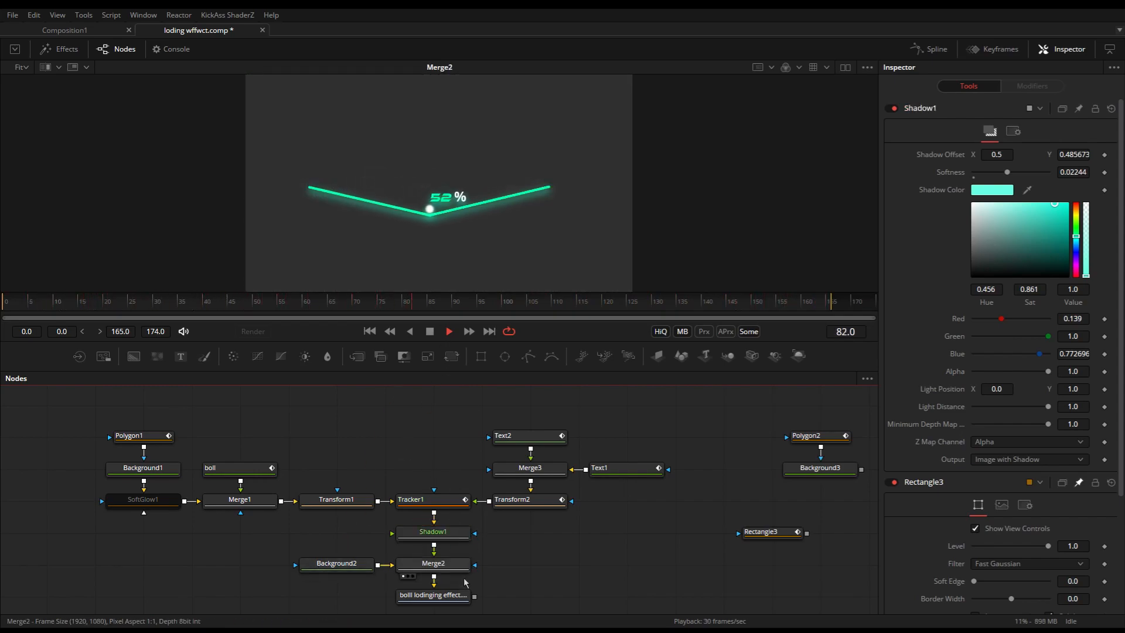
# View the final saver node's output during playback and stop at frame 58
pyautogui.click(451, 594)
pyautogui.moveTo(451, 580); pyautogui.dragTo(447, 134)
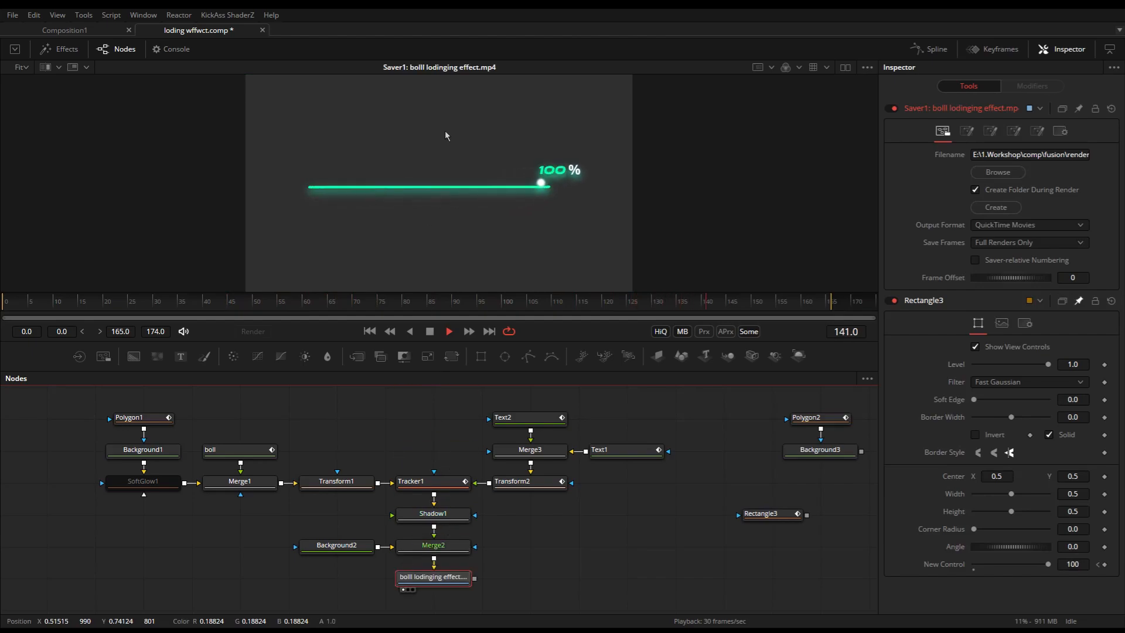
pyautogui.press('space')
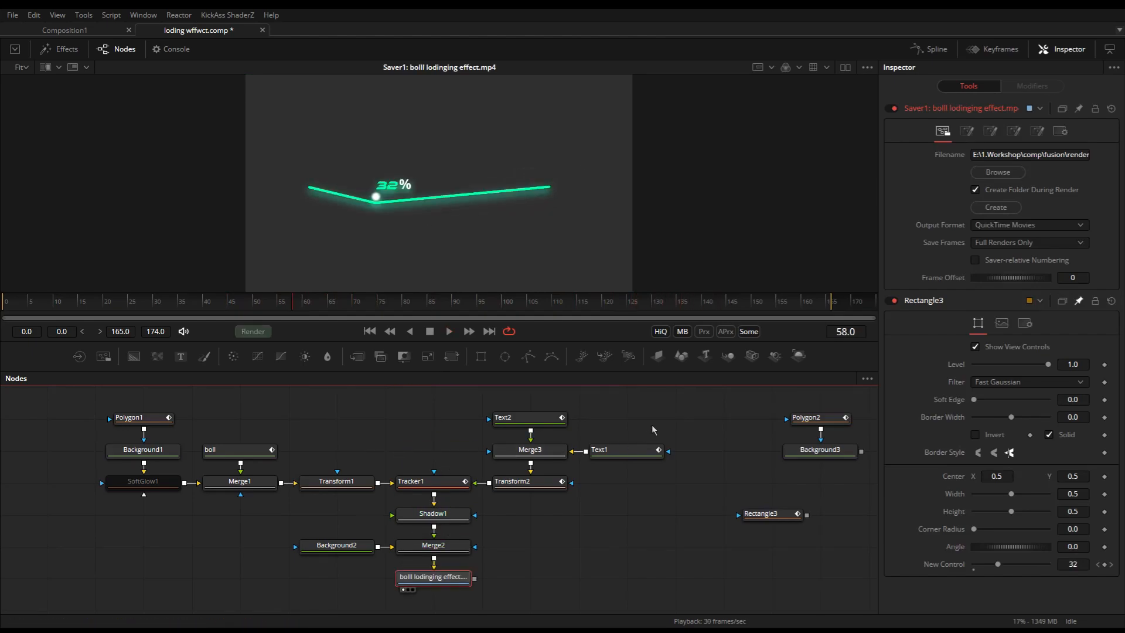